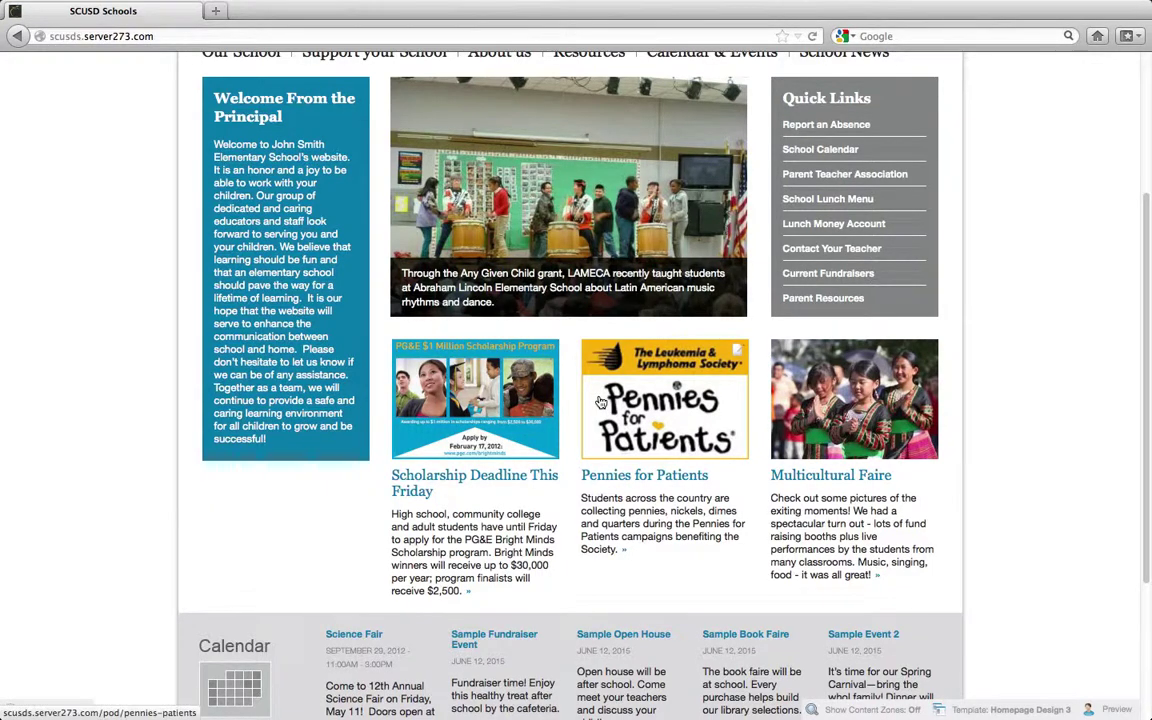
Step: Turn on the content zones on the homepage and start a new pod in the pod row
click(865, 712)
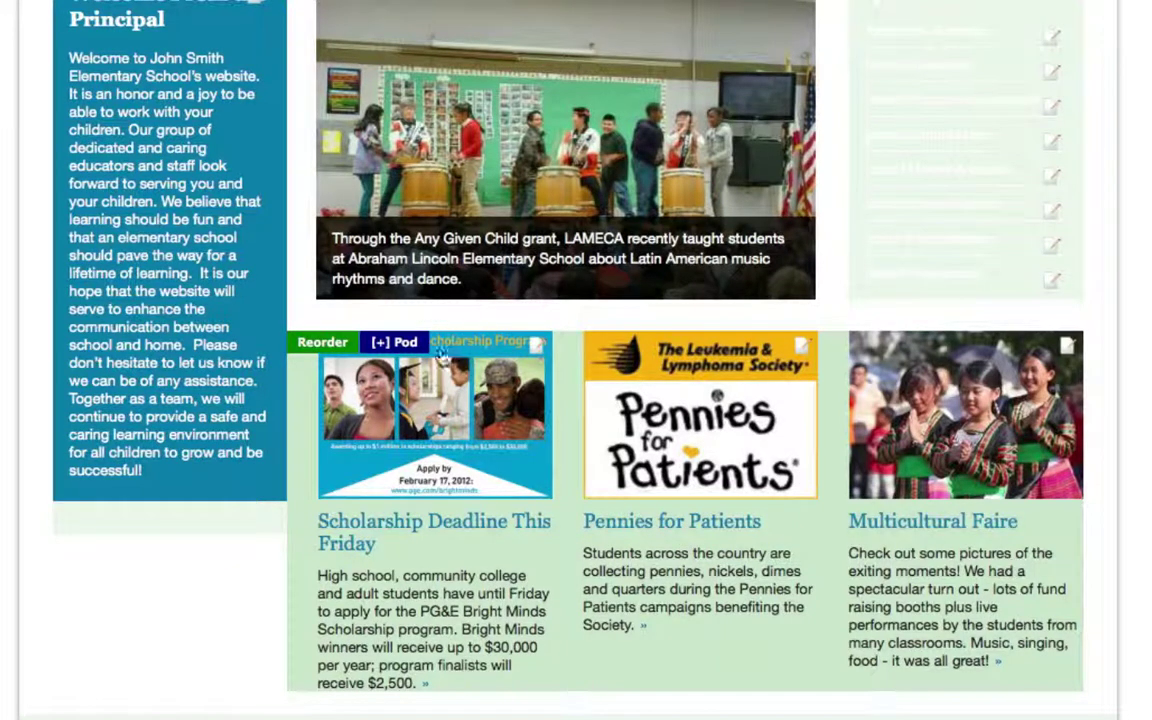
click(387, 345)
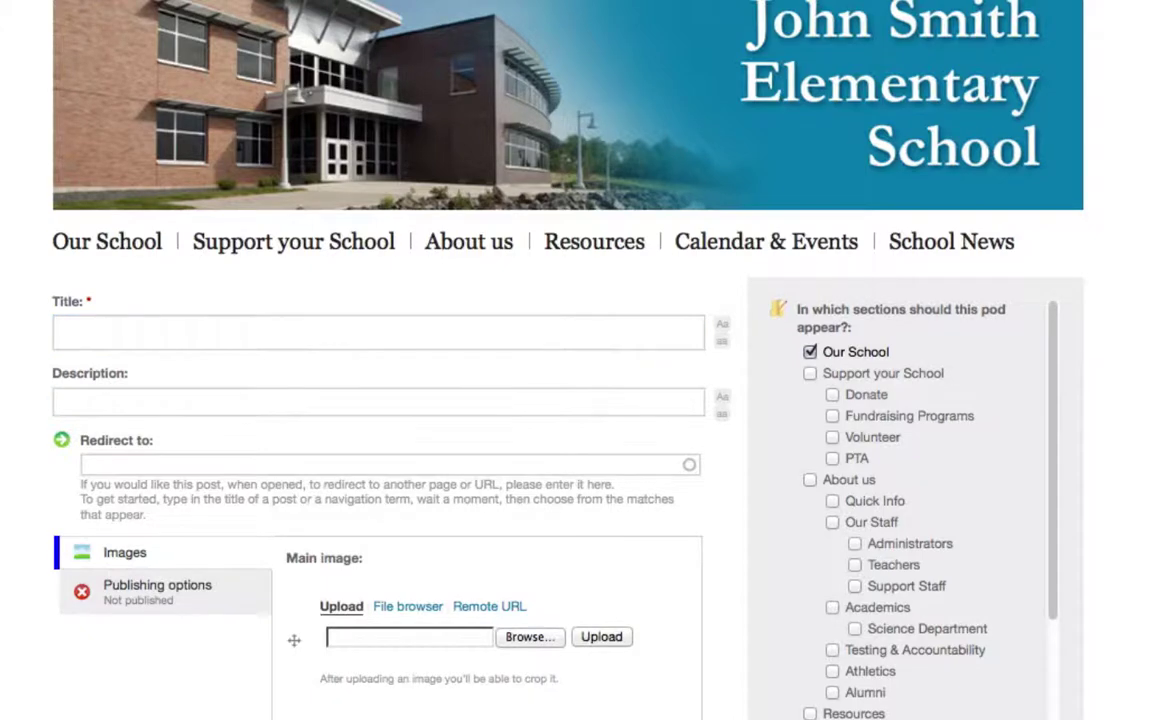
scroll(72, 393, down, 3)
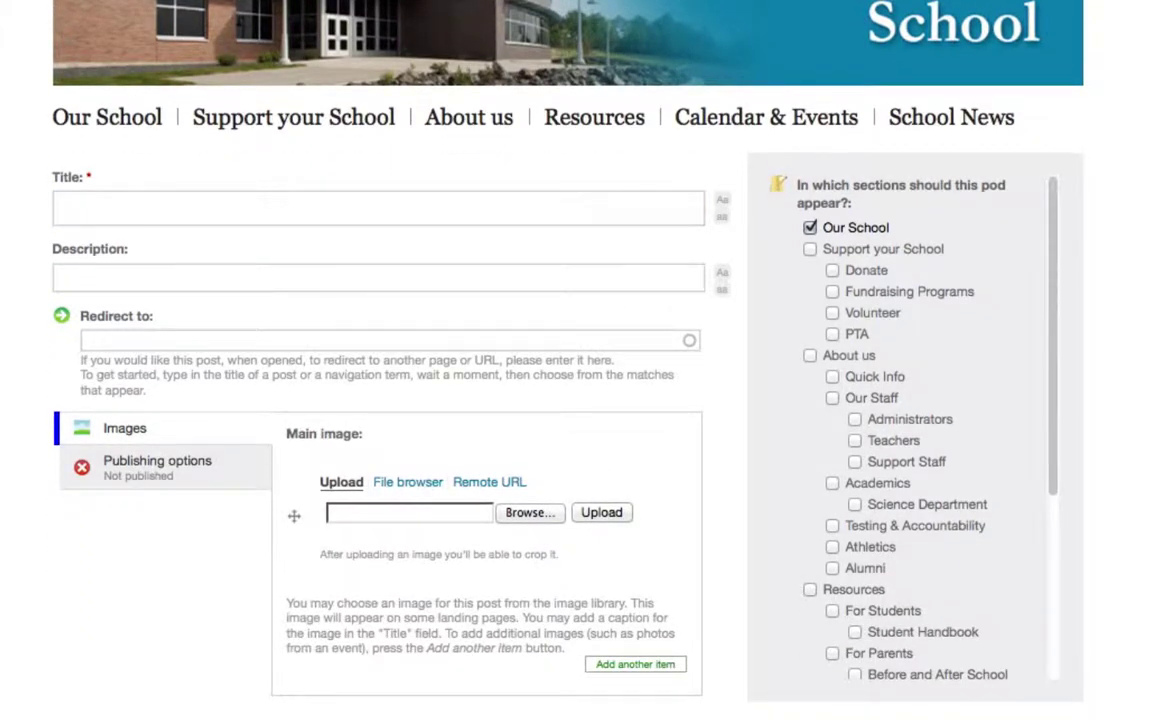
click(90, 214)
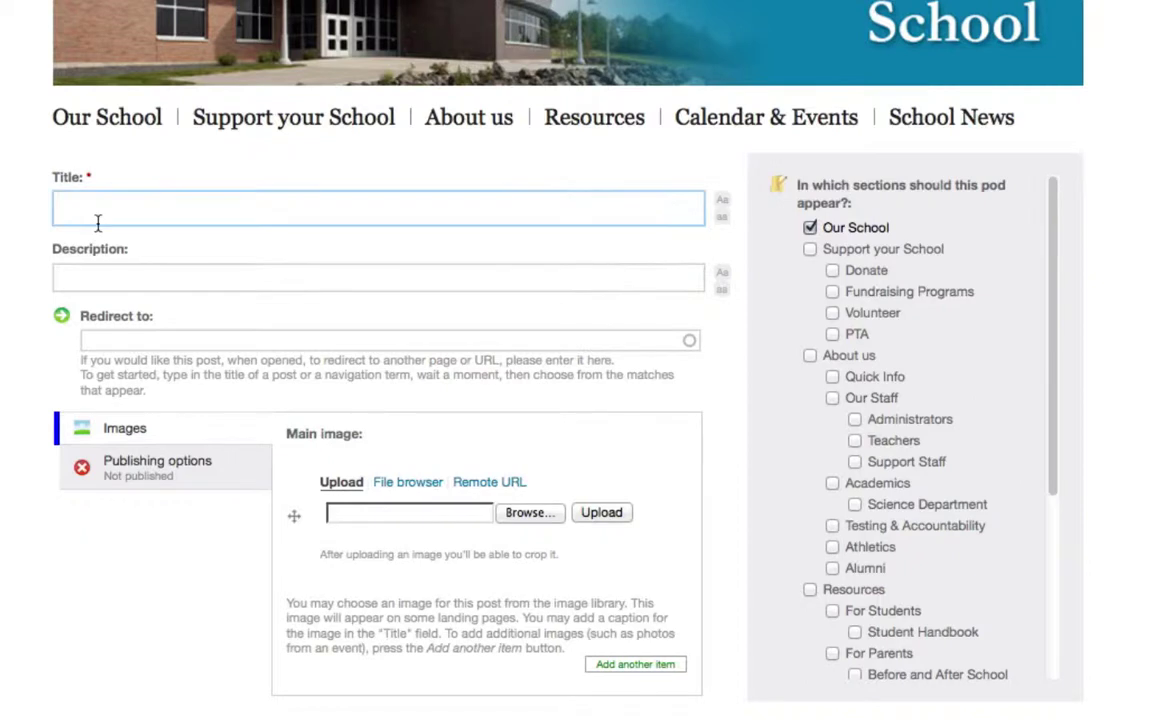
click(110, 286)
click(146, 343)
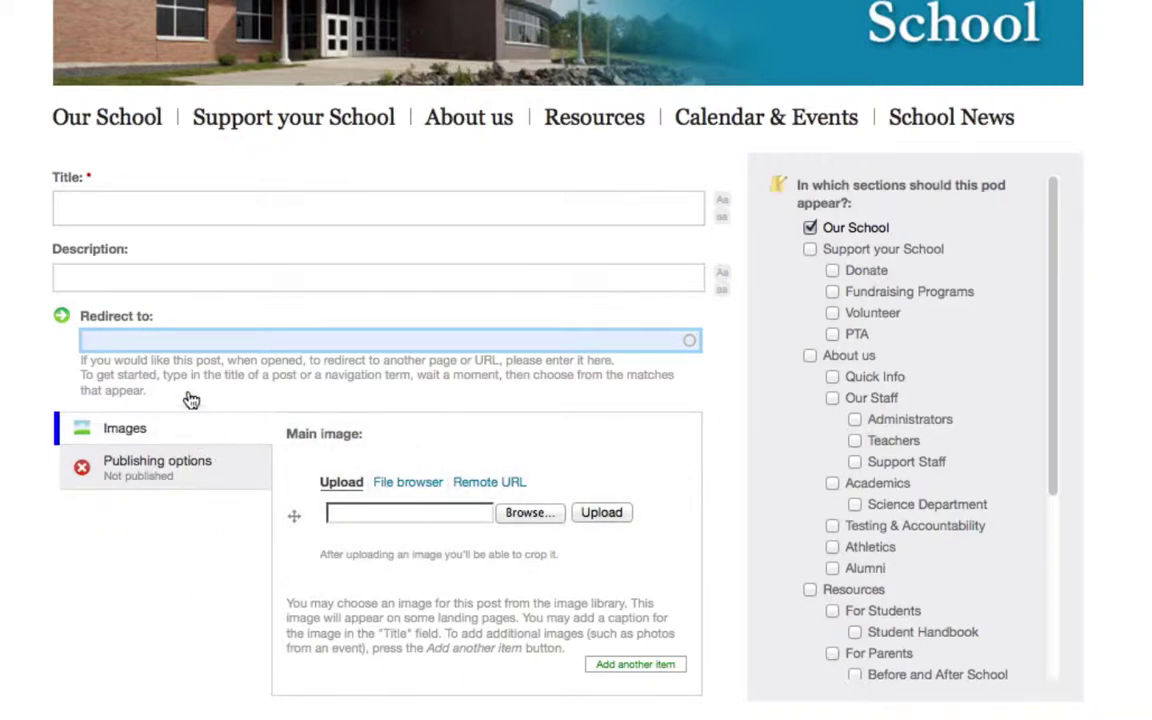
Step: Title the new pod "The Science Fair is coming up!"
click(156, 214)
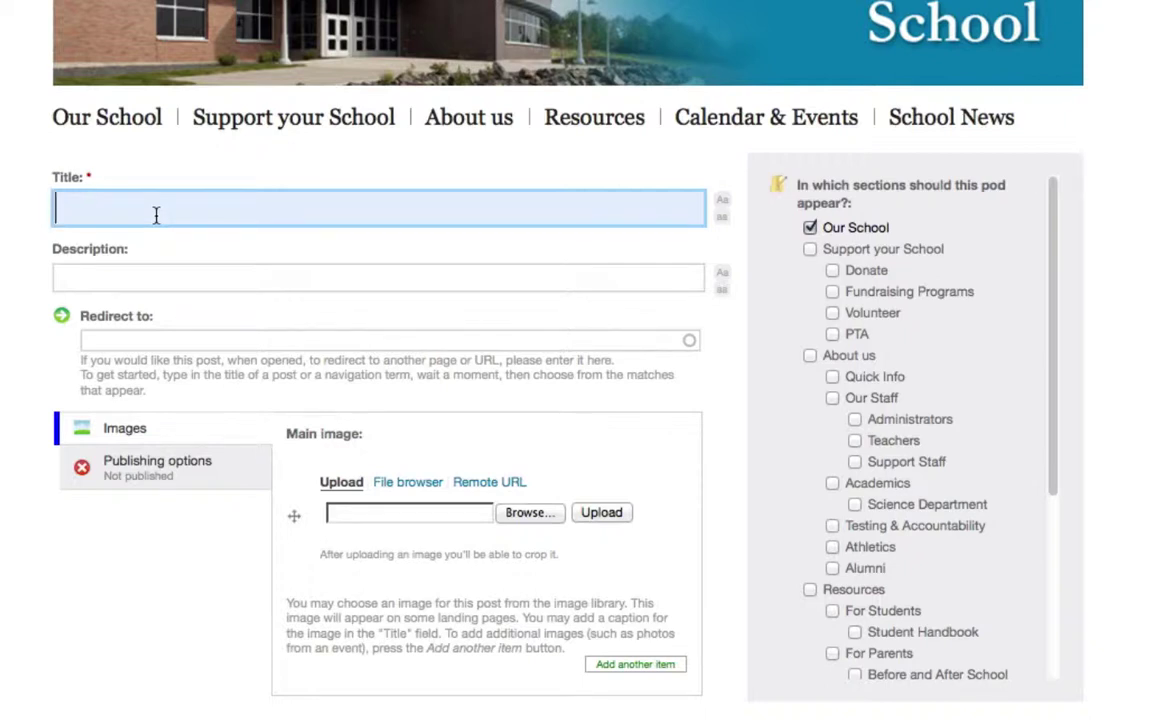
text(S)
key(BackSpace)
text(The )
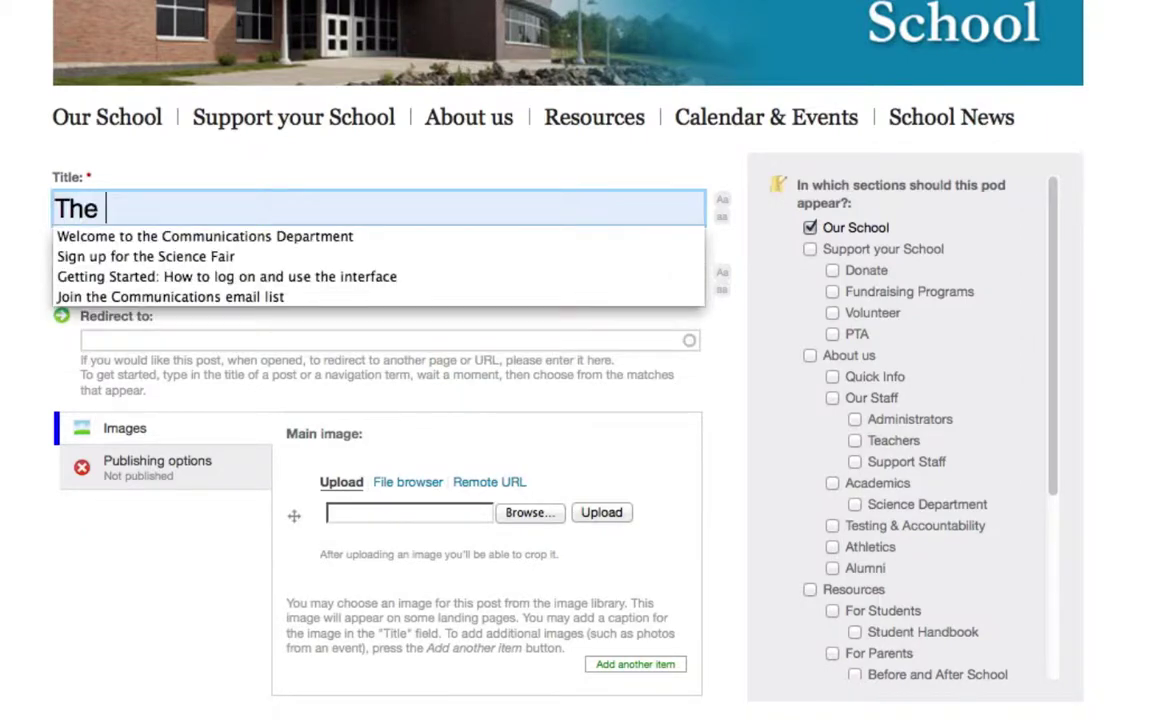
text(D)
key(BackSpace)
text(Sco)
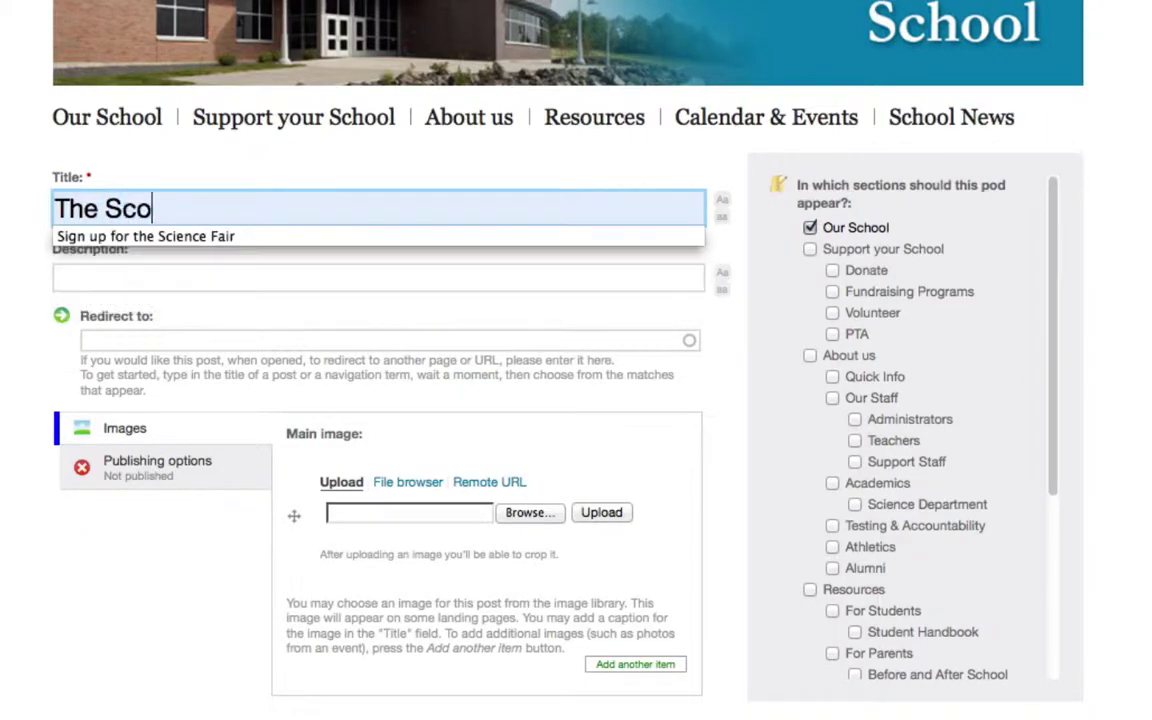
key(BackSpace)
text(ience )
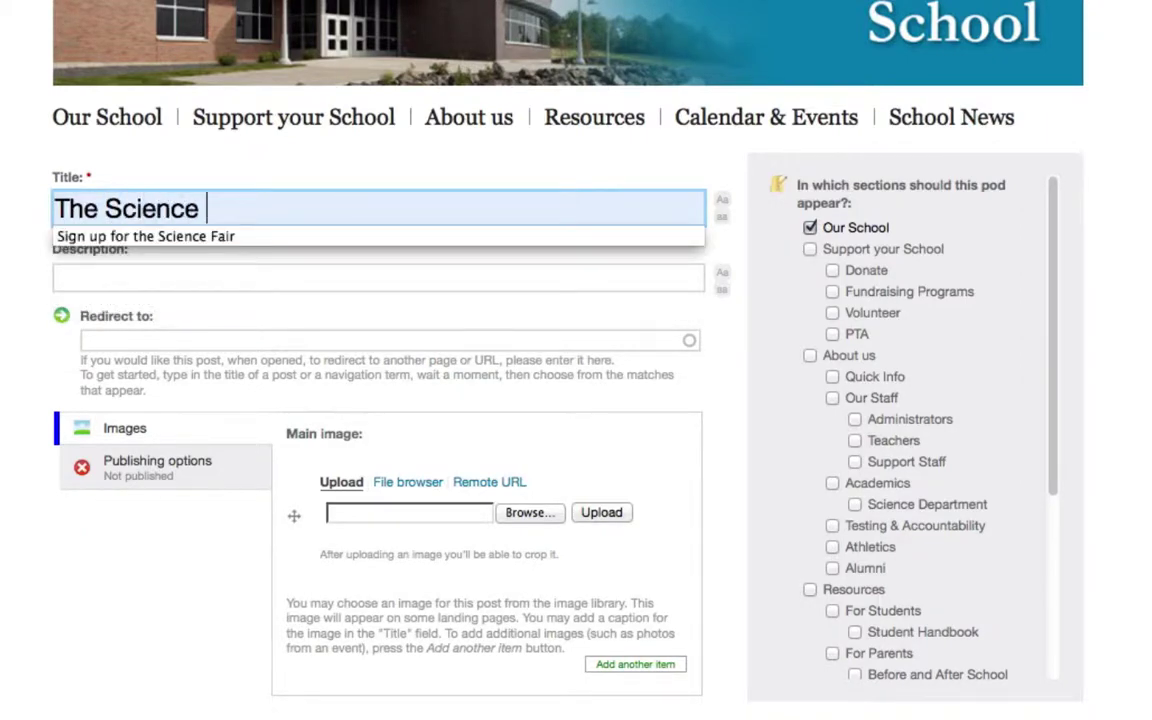
text(Fsa)
key(BackSpace)
key(BackSpace)
text(air id)
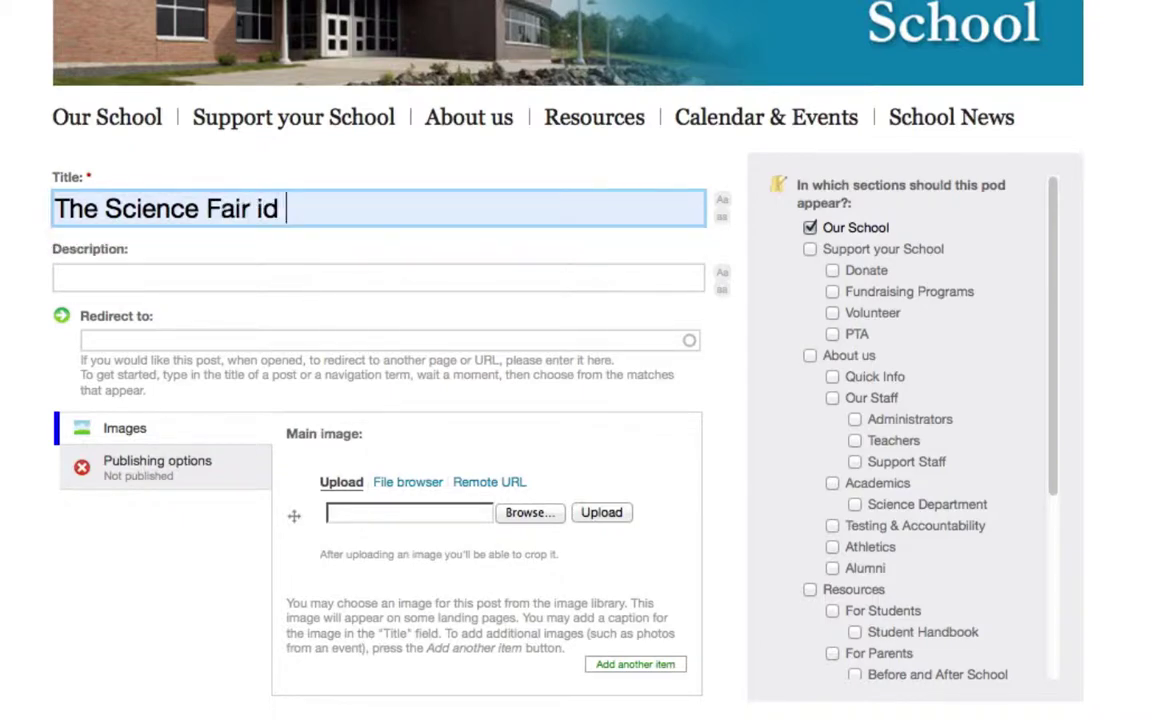
key(BackSpace)
key(BackSpace)
text(s coming u)
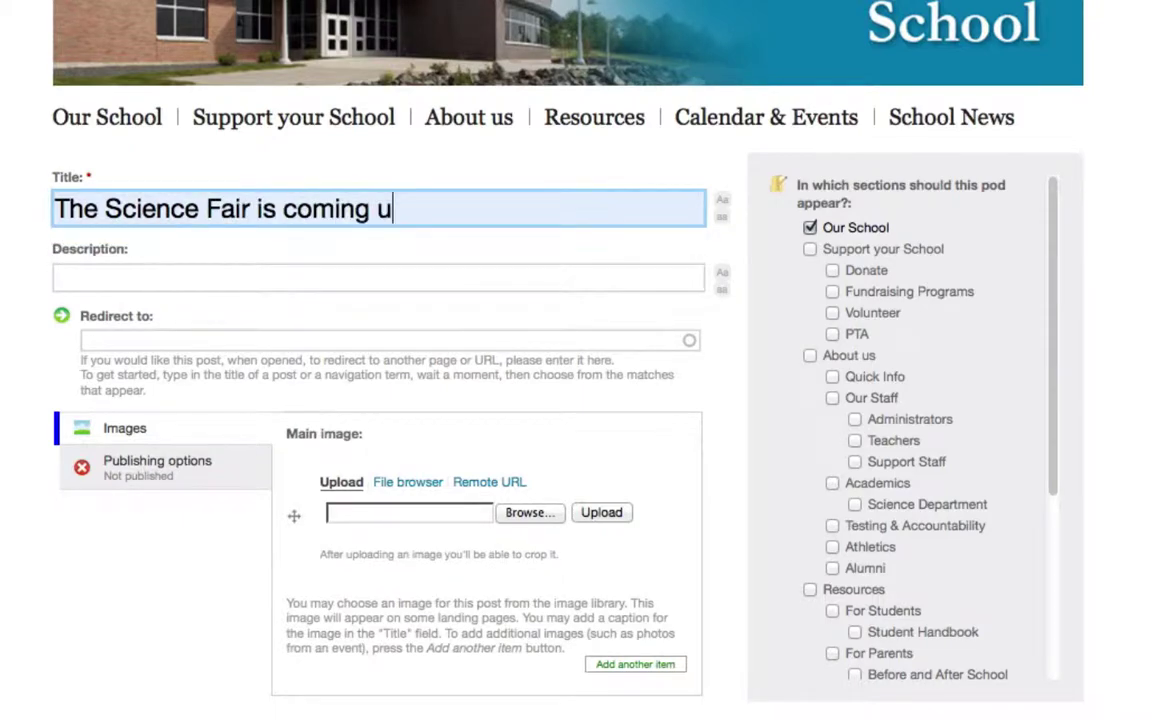
text(p!)
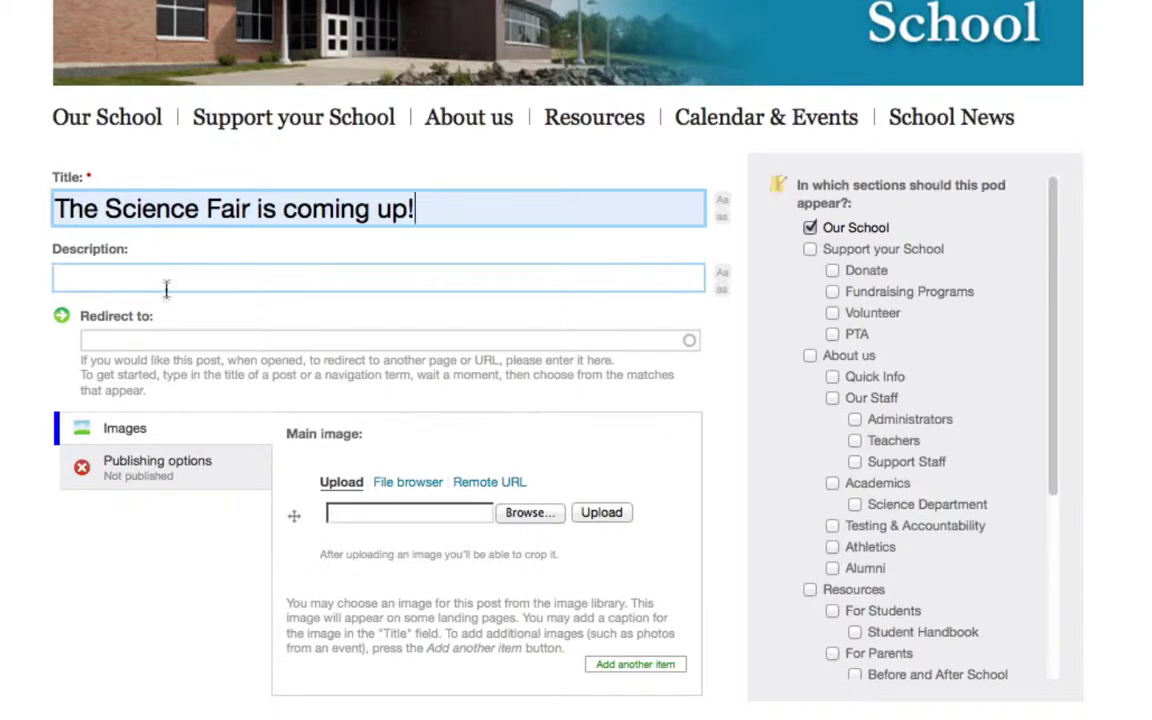
Step: Enter "Sign up now." as the pod's description
click(166, 289)
text(Signu)
key(BackSpace)
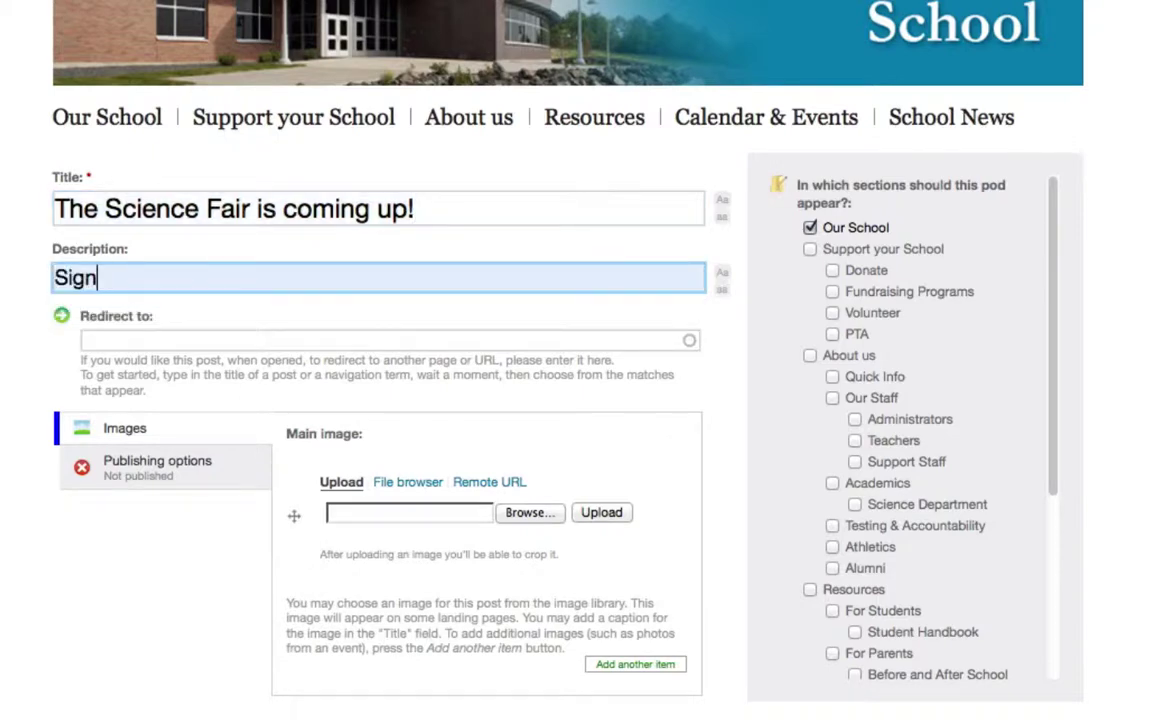
text(up on)
key(BackSpace)
key(BackSpace)
text(now.)
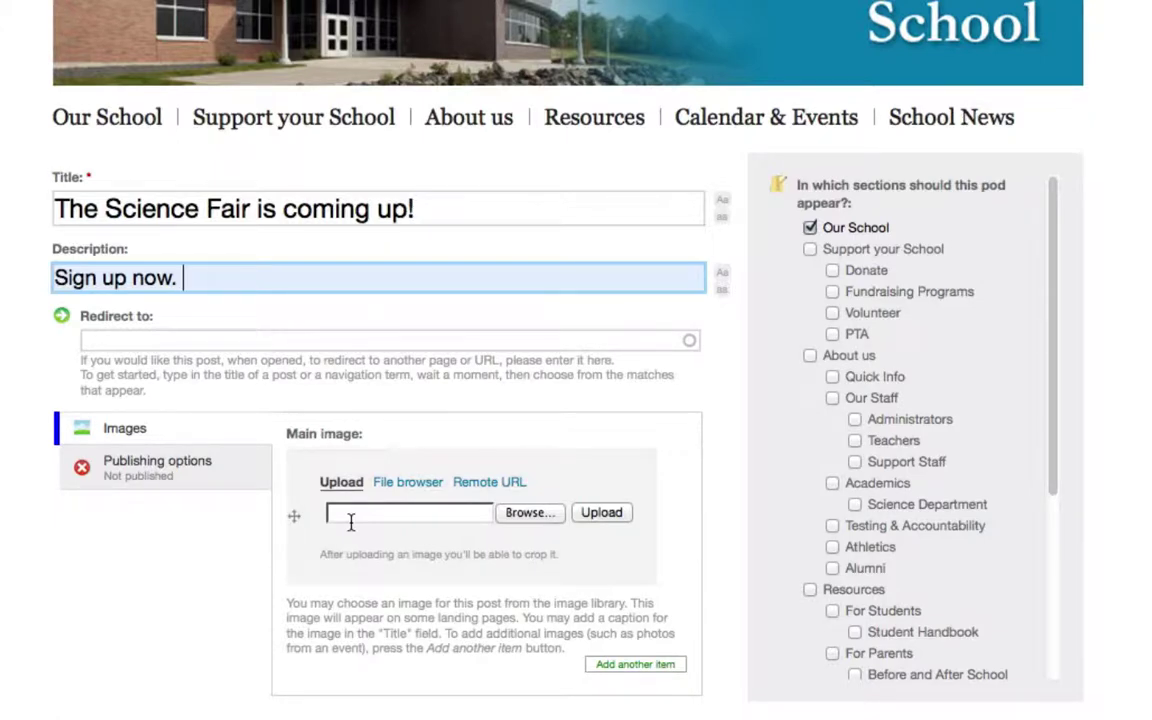
Step: Upload the science fair logo JPG from the samplefiles_042312 folder as the pod's main image
click(525, 512)
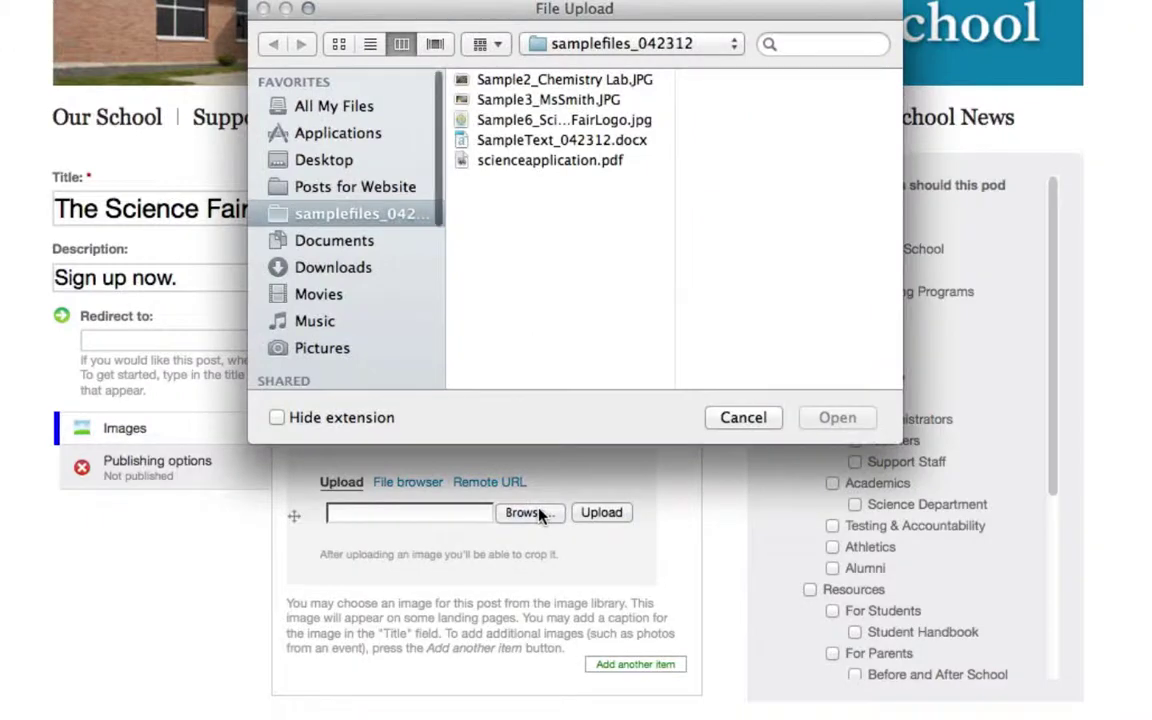
click(530, 120)
click(808, 418)
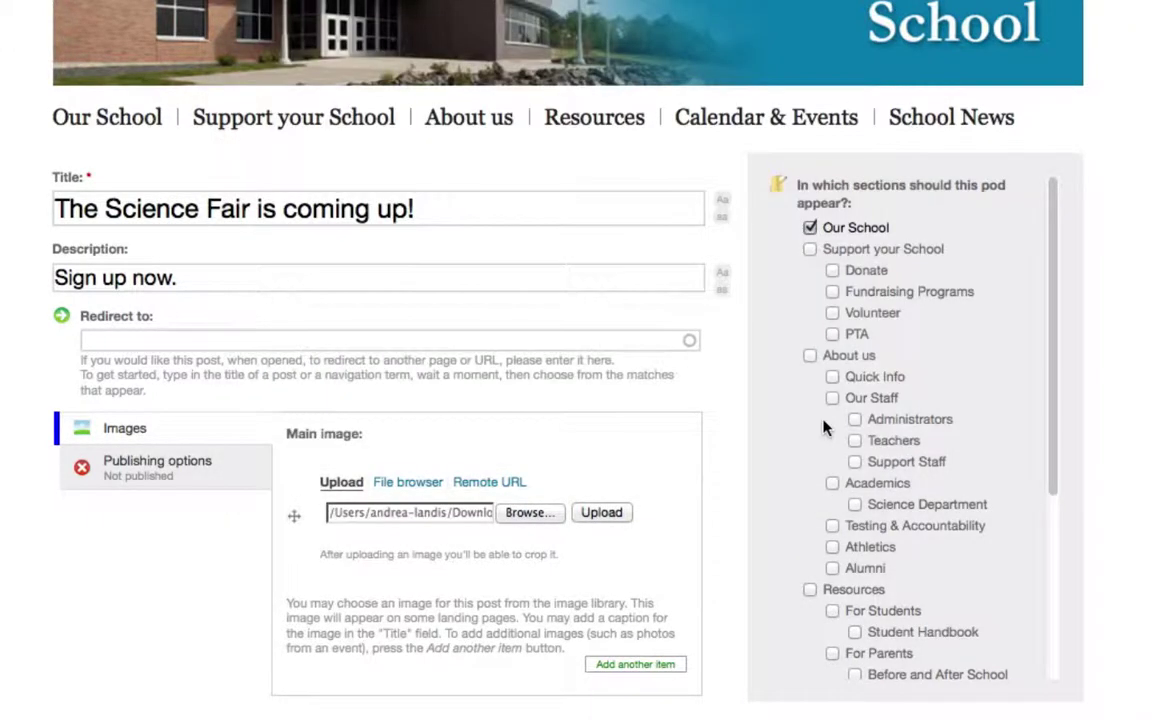
click(600, 513)
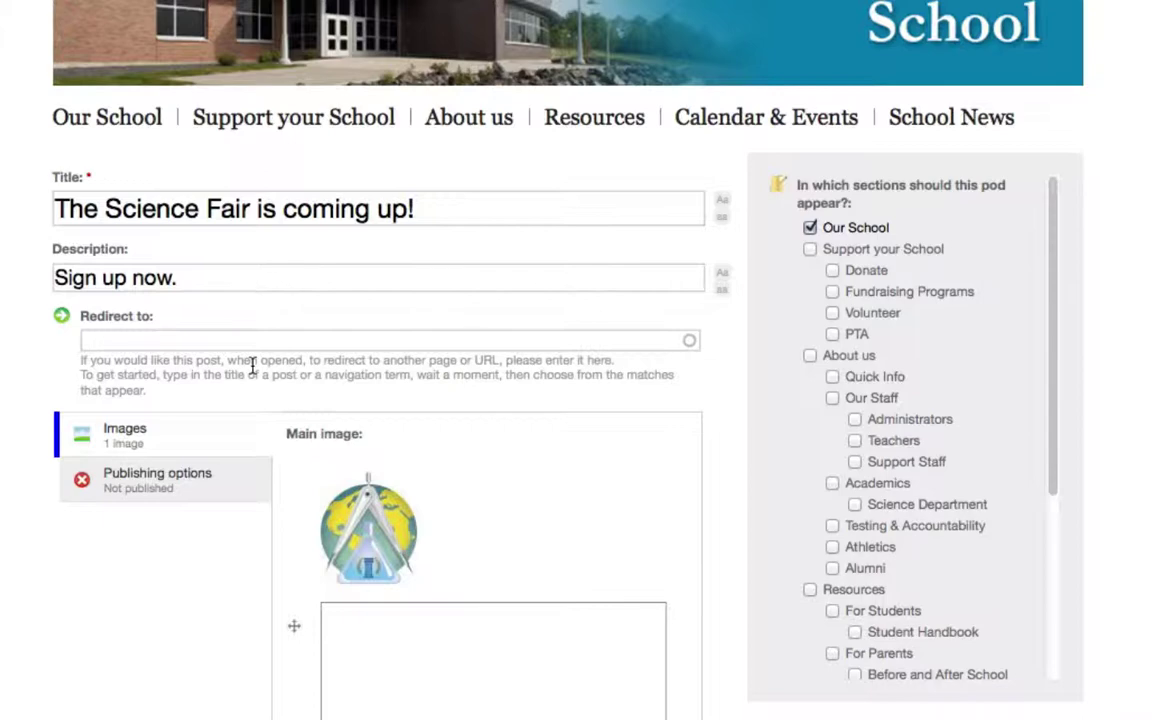
Step: Save the new science fair pod and bring it into view on the homepage
scroll(66, 540, down, 6)
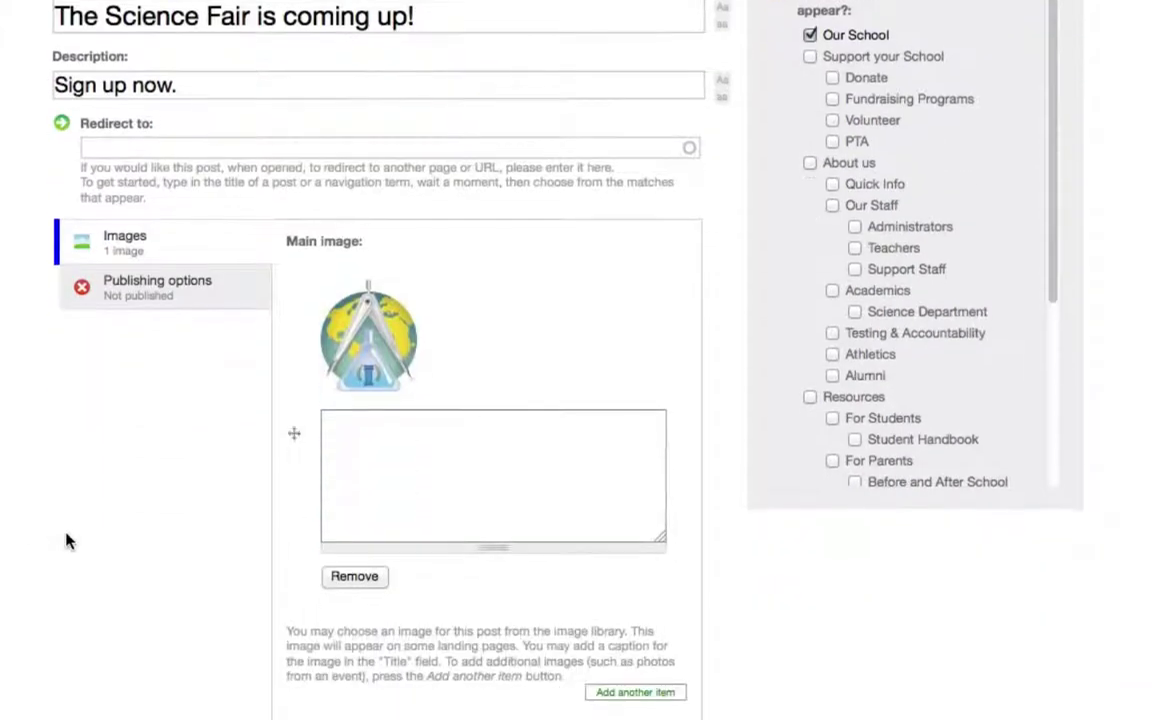
scroll(576, 360, up, 3)
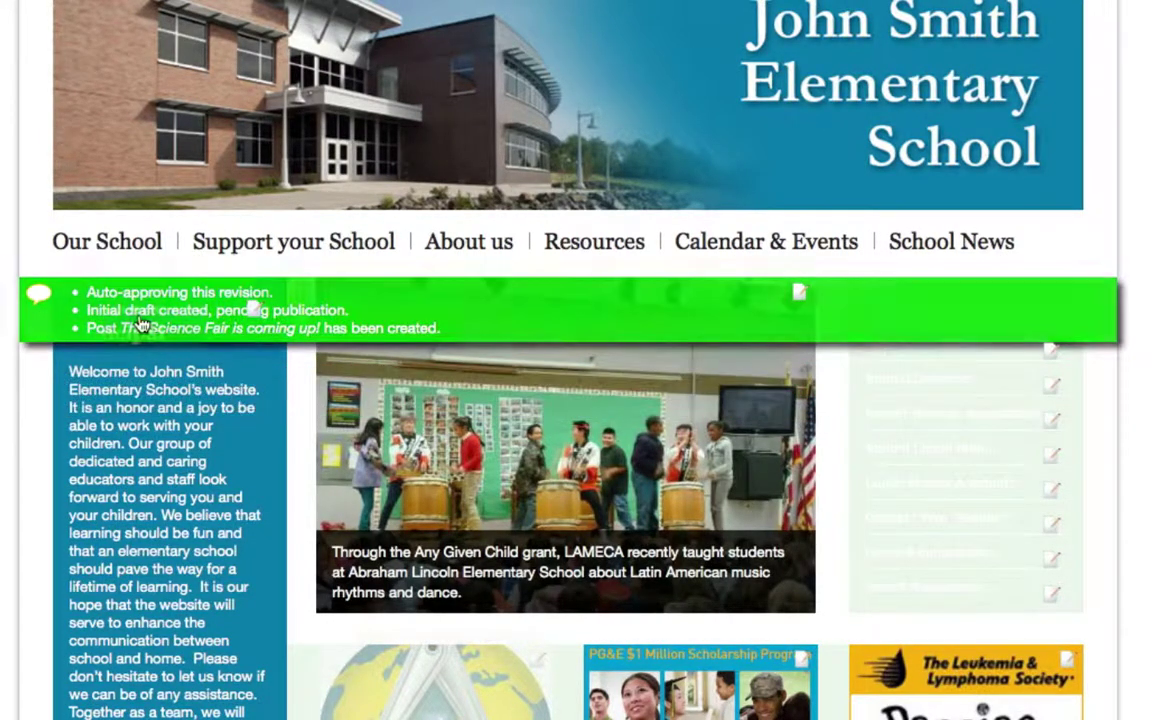
scroll(90, 501, down, 5)
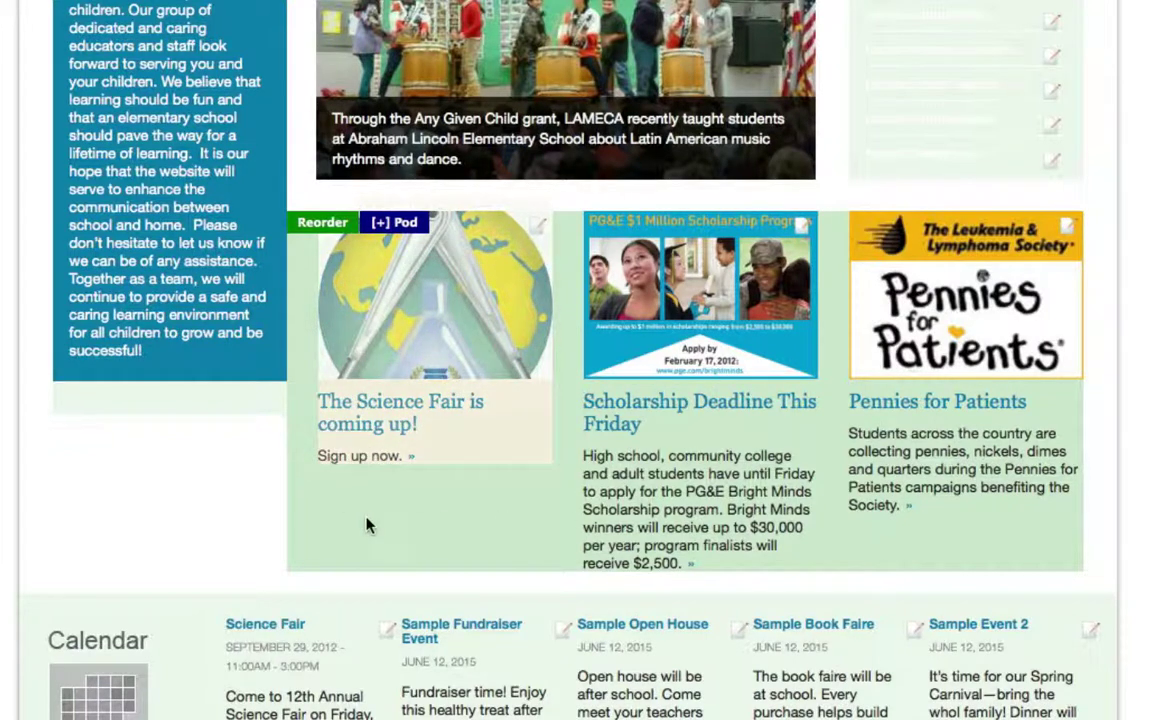
Step: Crop the science fair pod's home-pod image to a full-width area over the lower part of the logo and save the crop coordinates
click(537, 233)
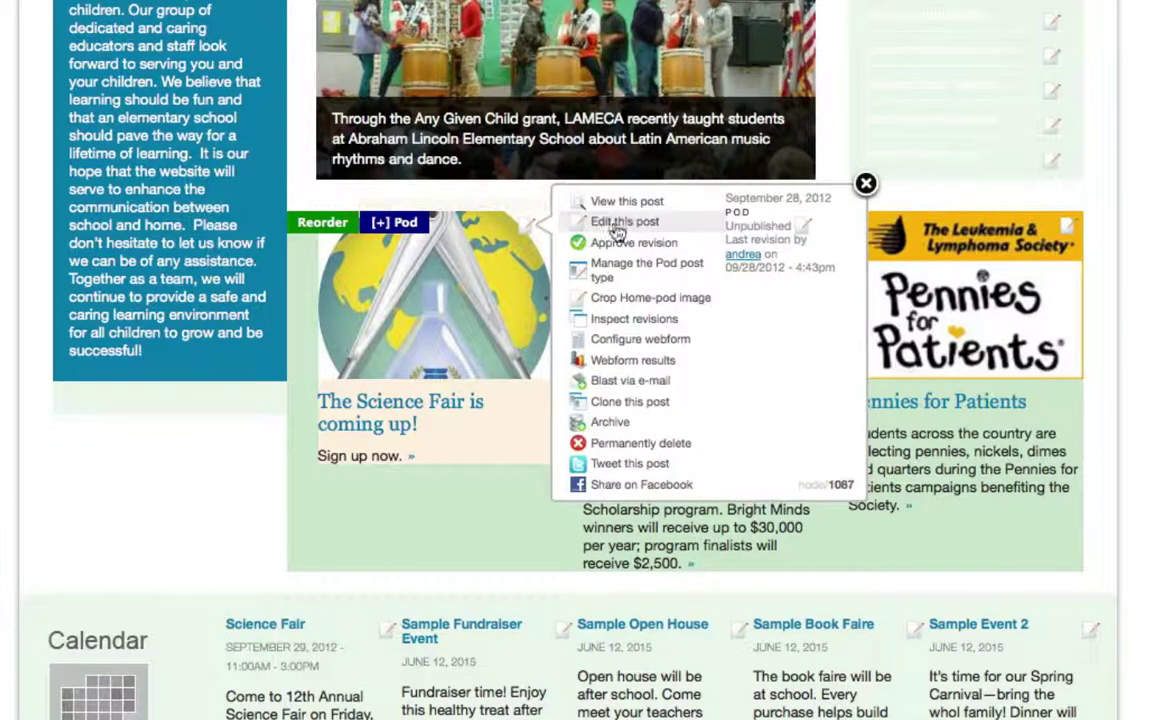
click(603, 300)
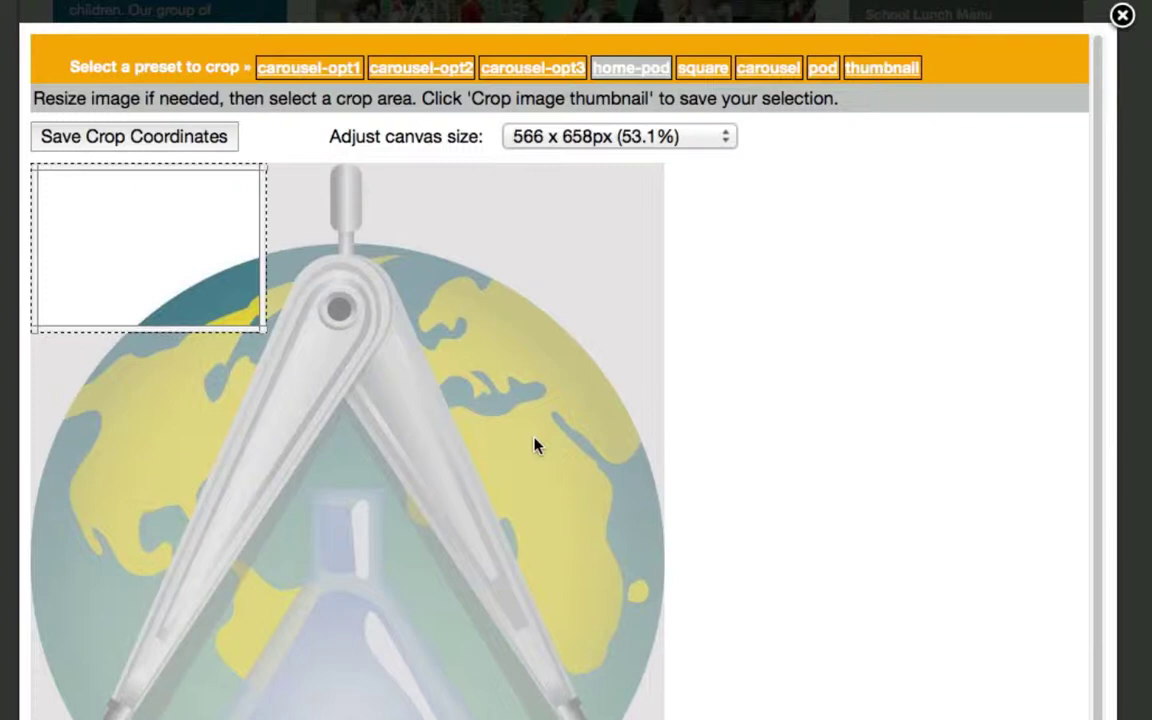
scroll(535, 445, down, 1)
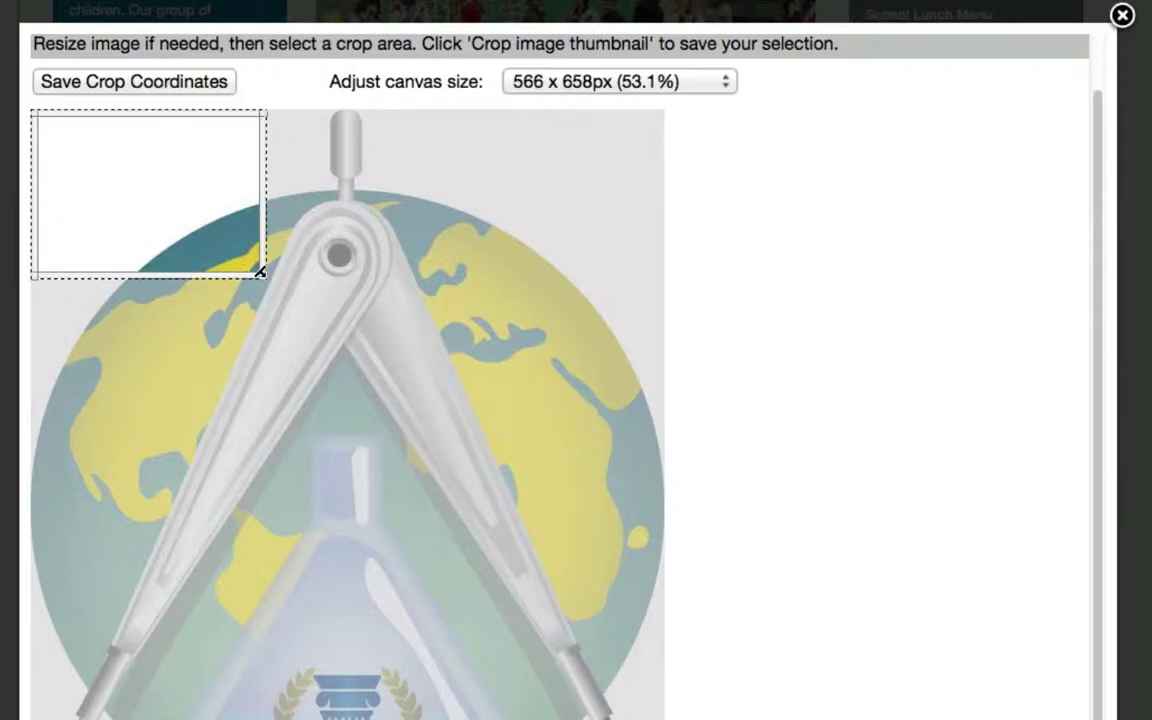
drag(260, 272, 891, 590)
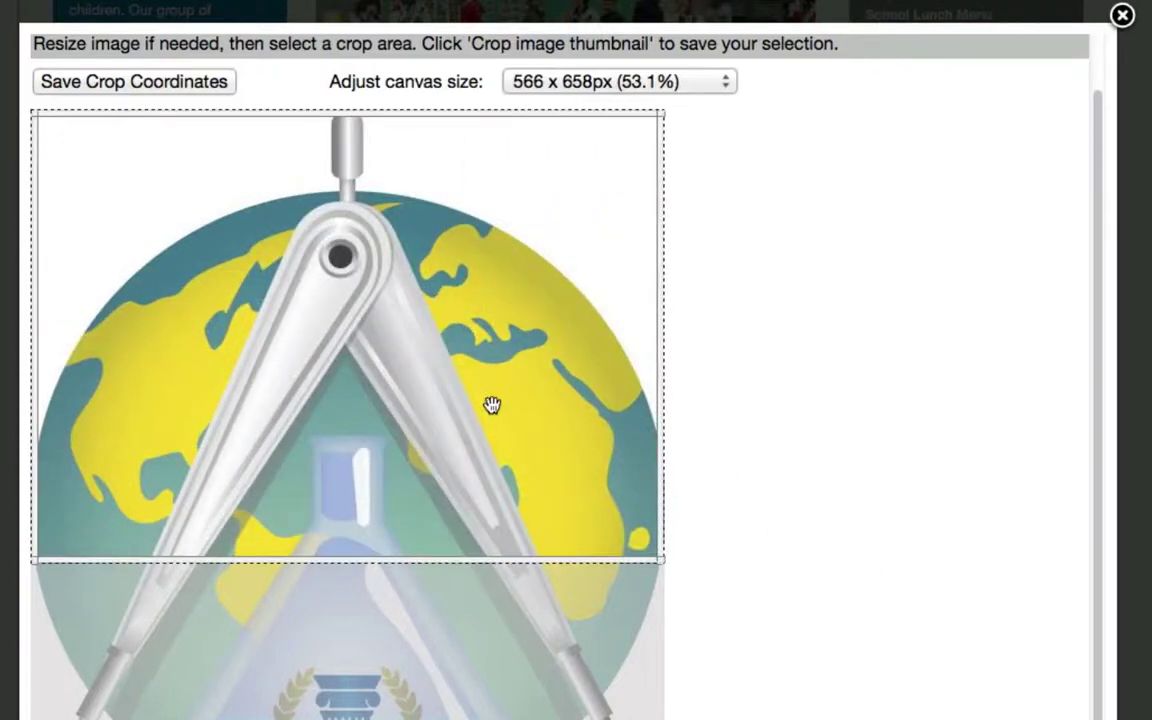
drag(253, 314, 244, 620)
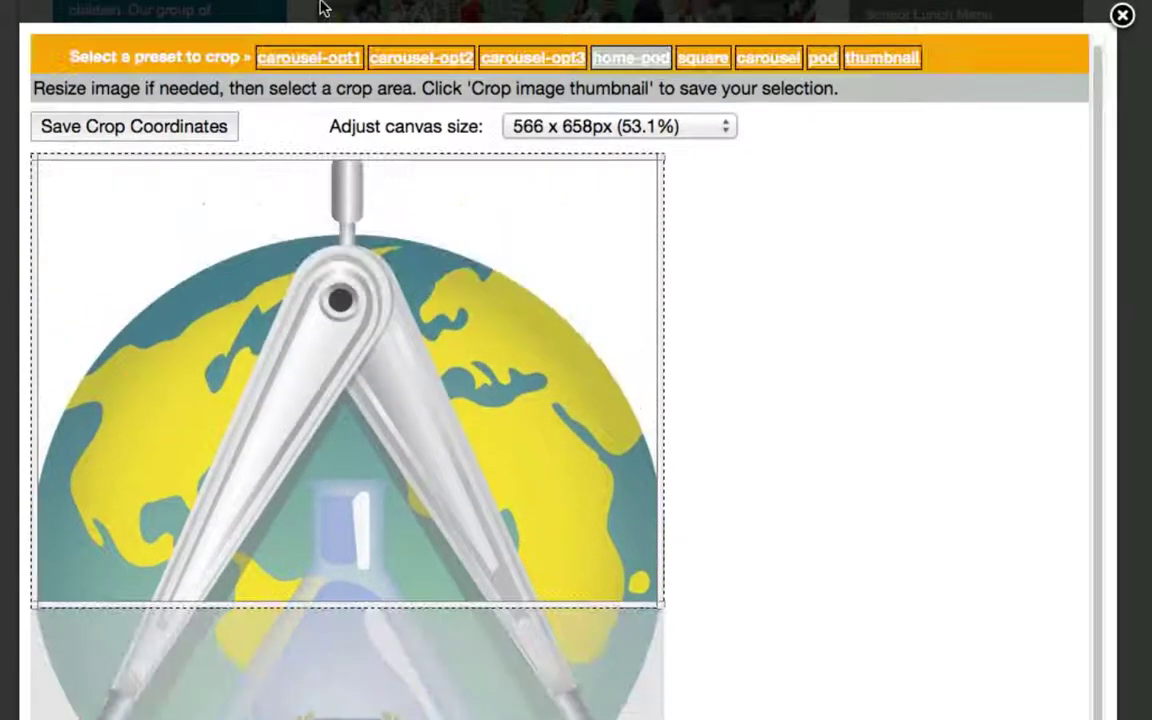
drag(275, 317, 269, 620)
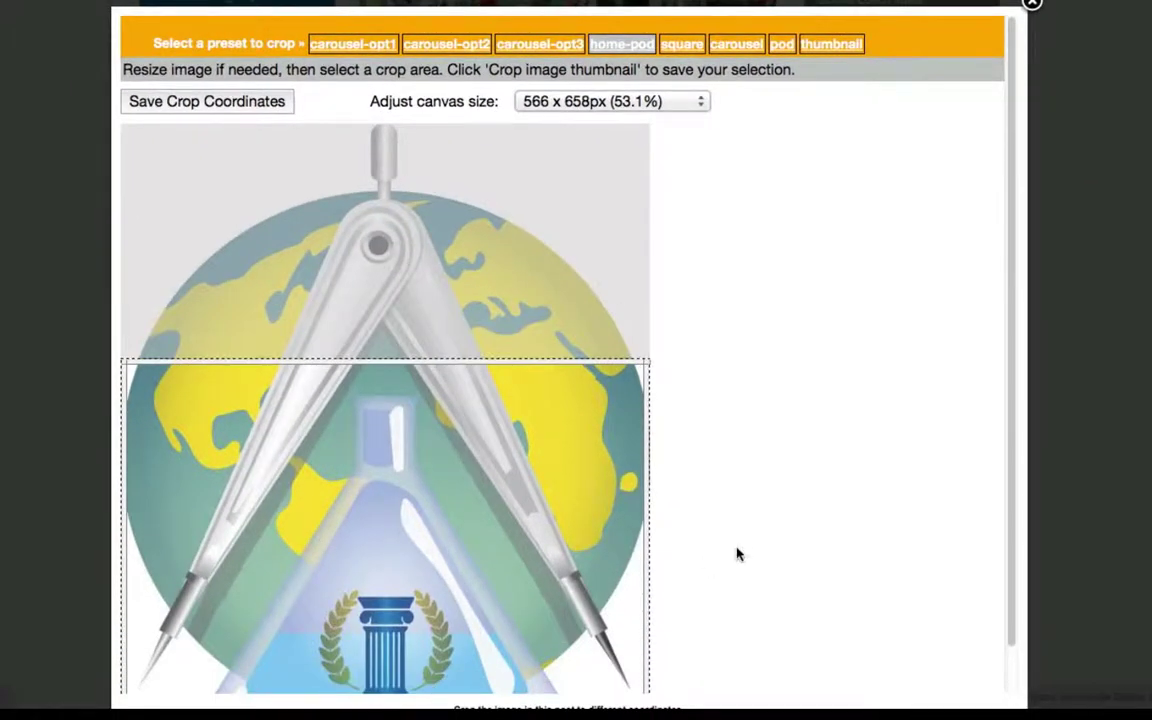
scroll(737, 554, down, 1)
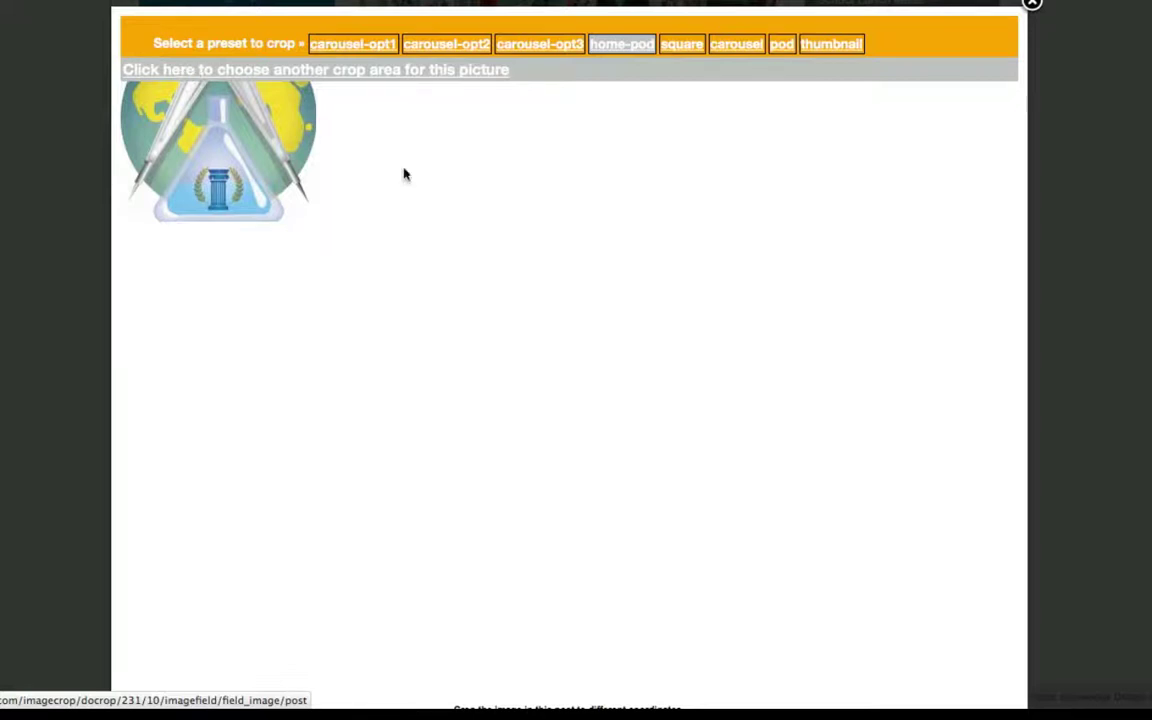
Step: Close the cropping window and refresh the homepage to check the science fair pod's new crop
click(1030, 5)
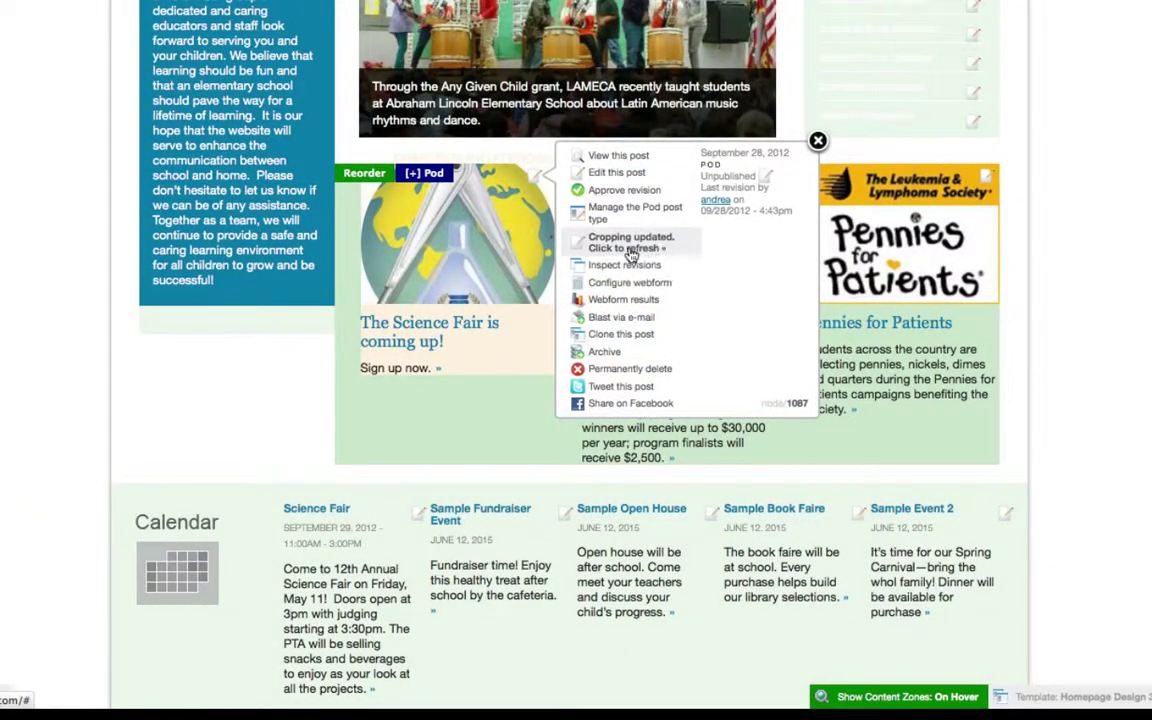
scroll(640, 255, up, 4)
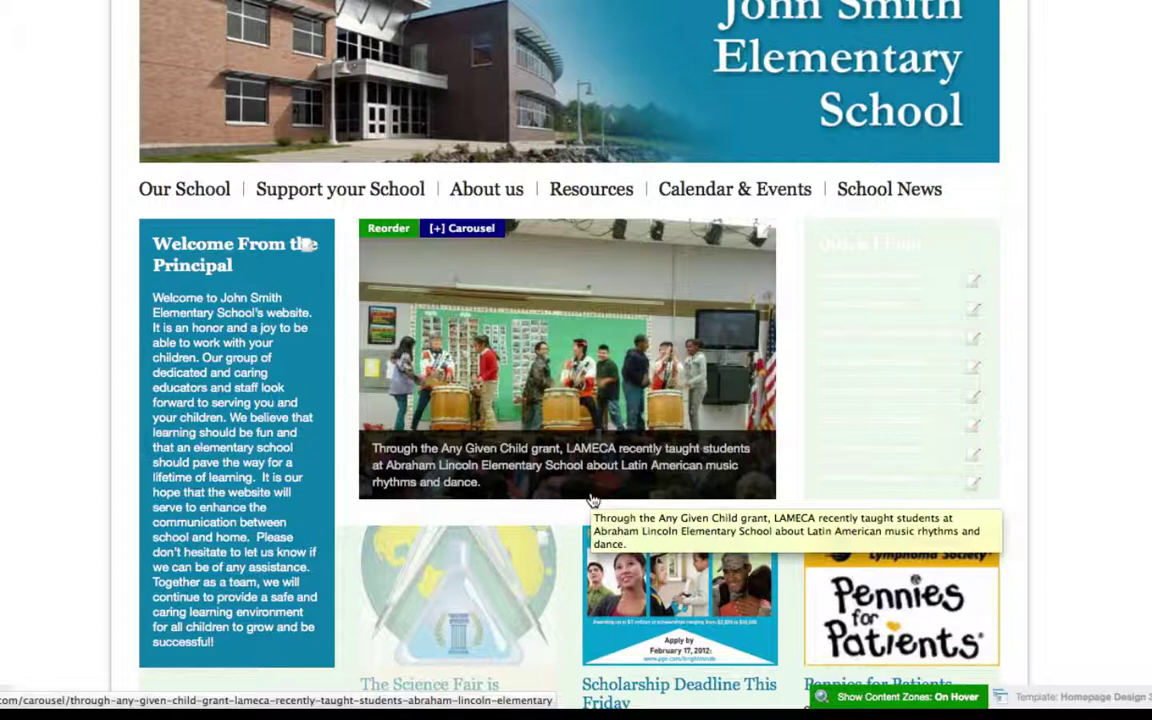
scroll(592, 500, down, 3)
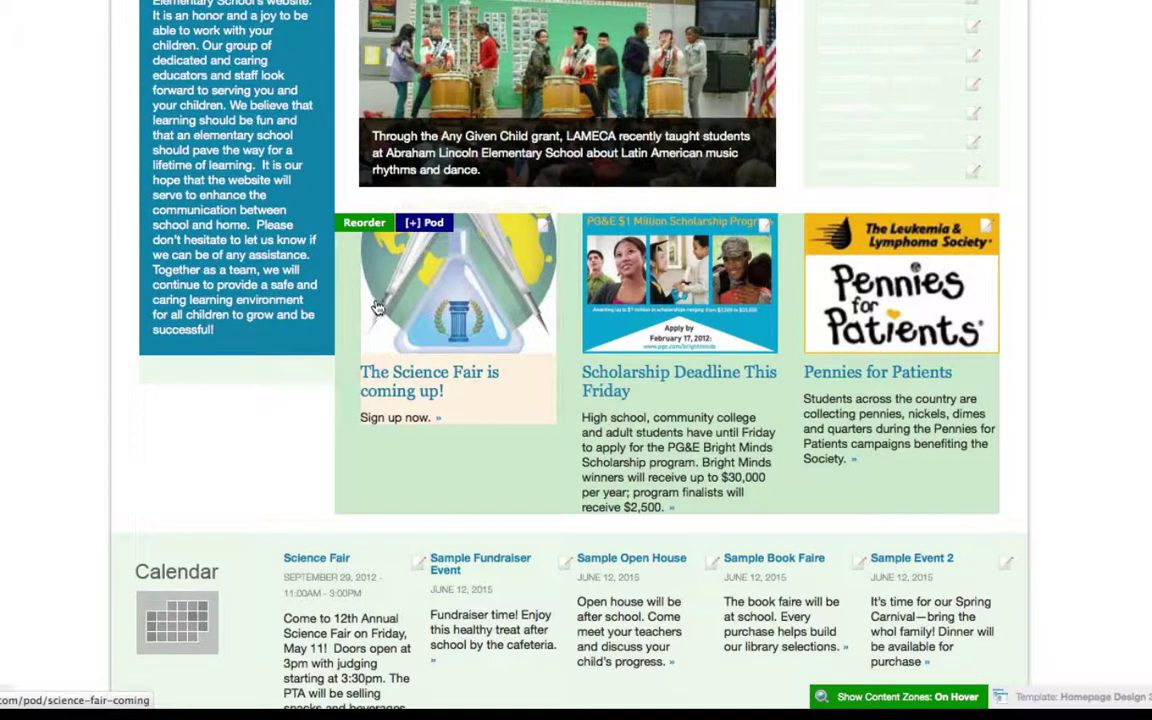
Step: Edit the science fair pod on the homepage to redirect to the "Sign up for the Science Fair" post (node/1084) and save it
click(540, 228)
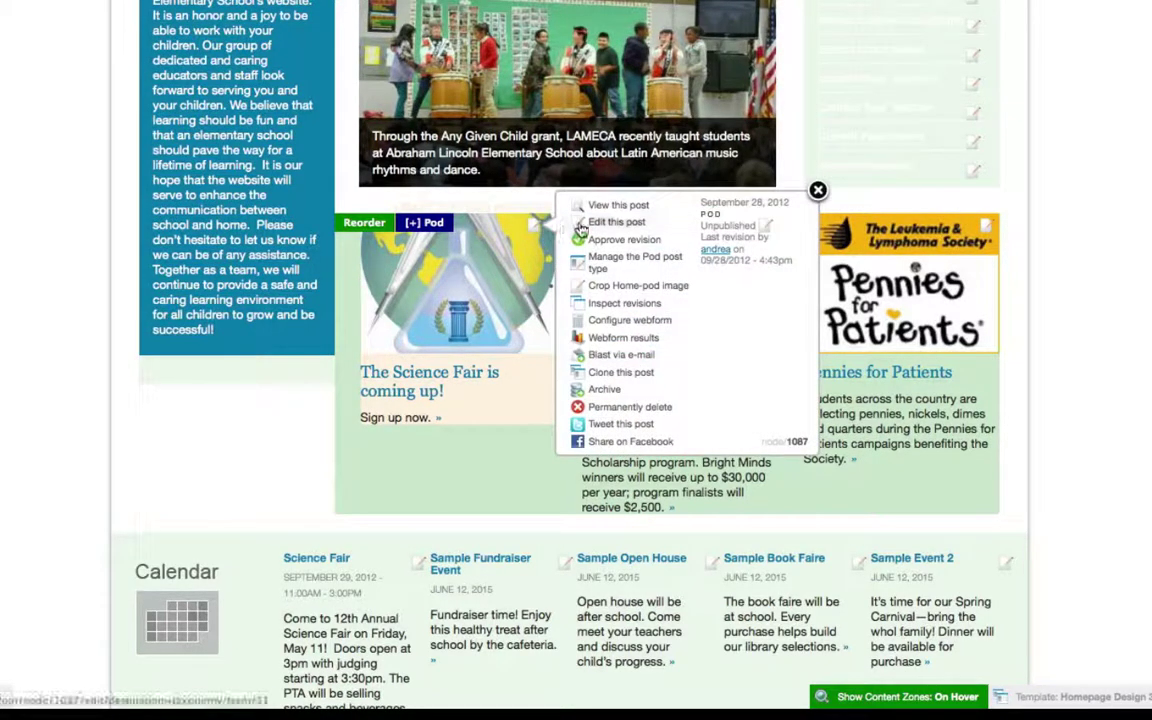
click(580, 228)
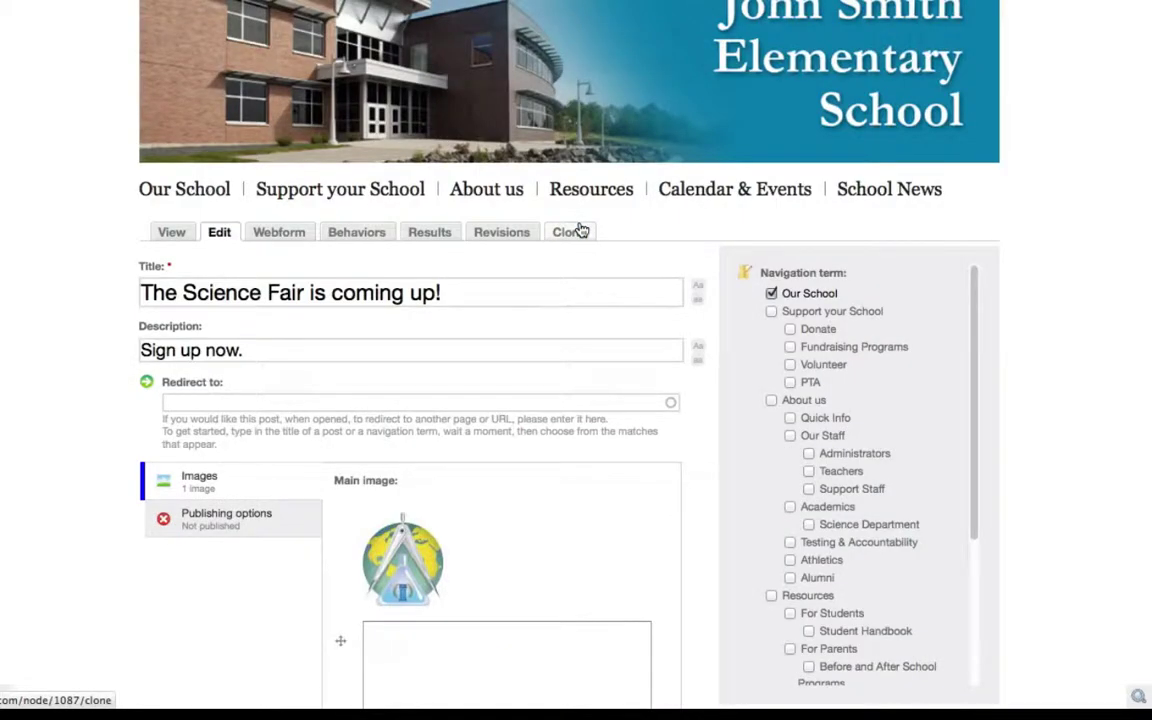
scroll(57, 450, down, 5)
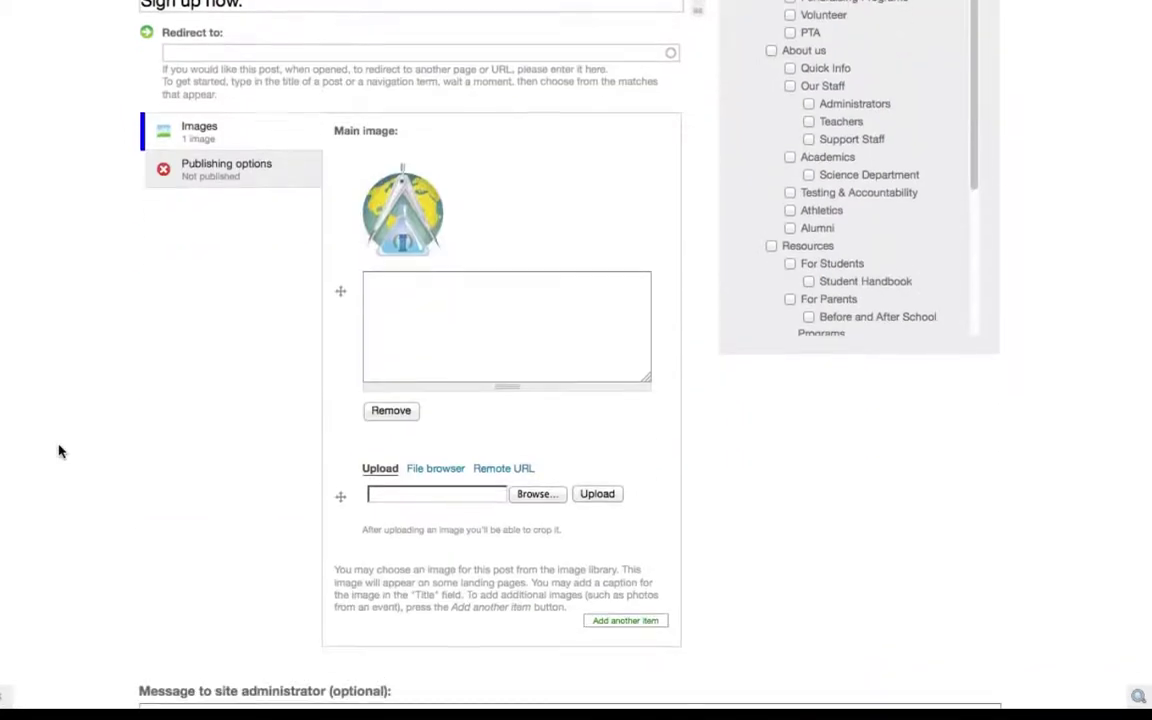
scroll(87, 232, up, 1)
click(213, 139)
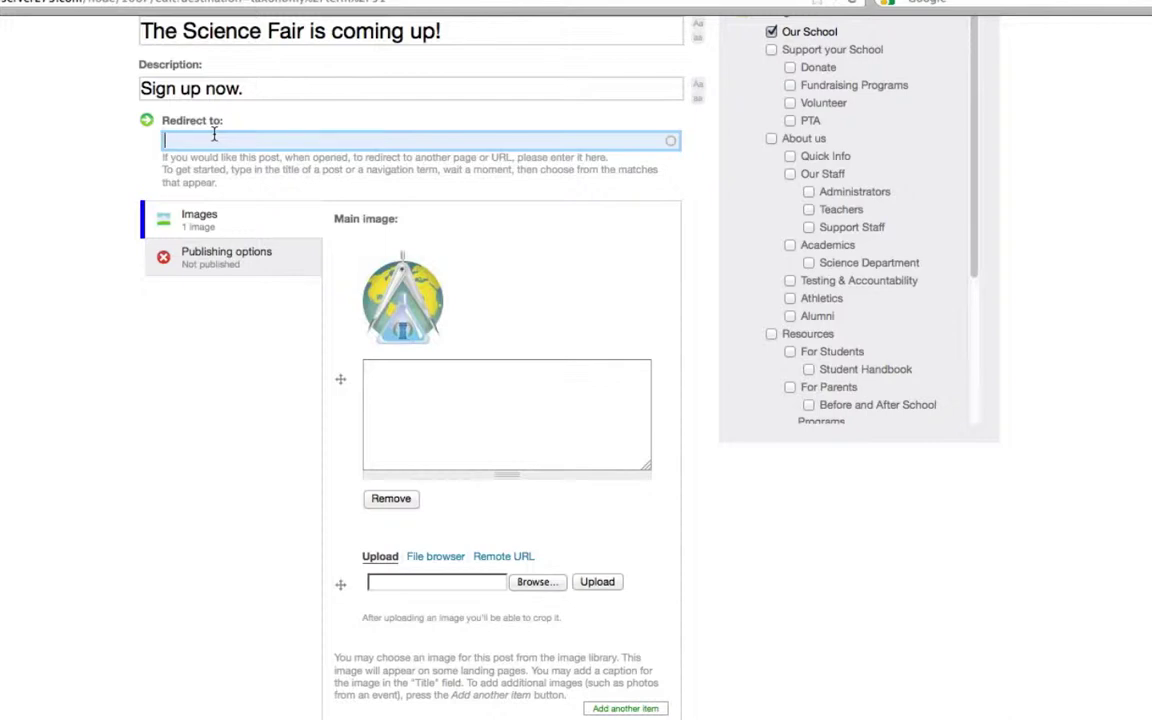
text(science fair)
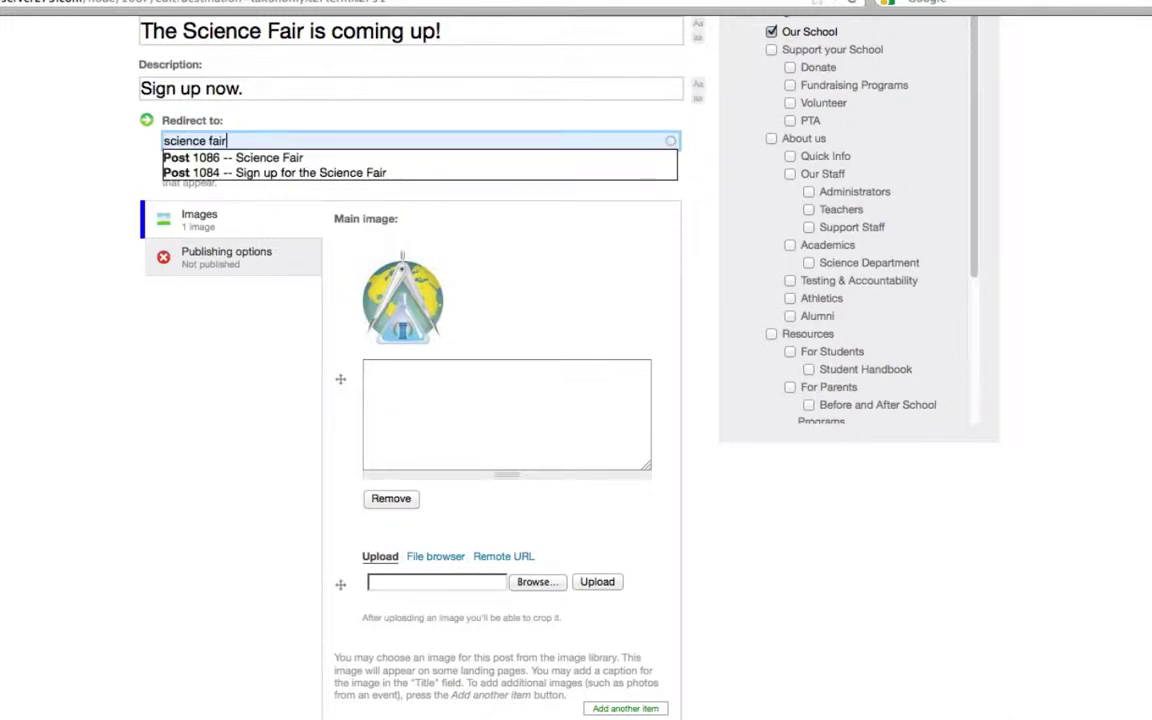
click(220, 174)
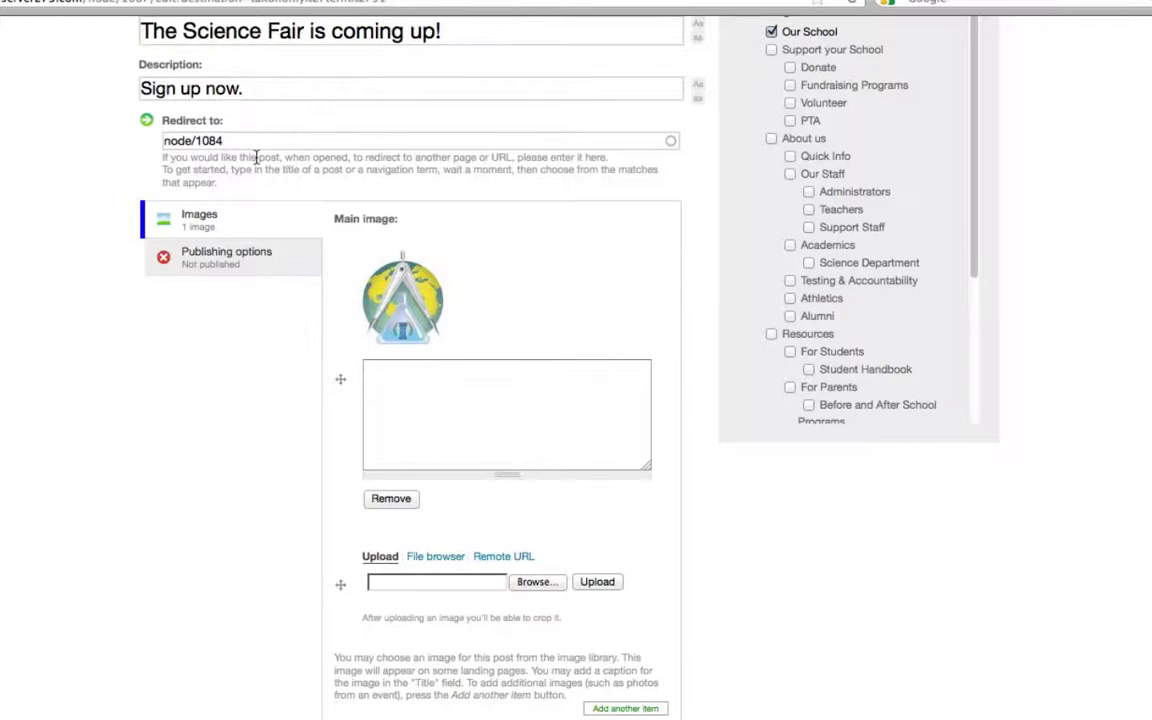
scroll(234, 327, down, 3)
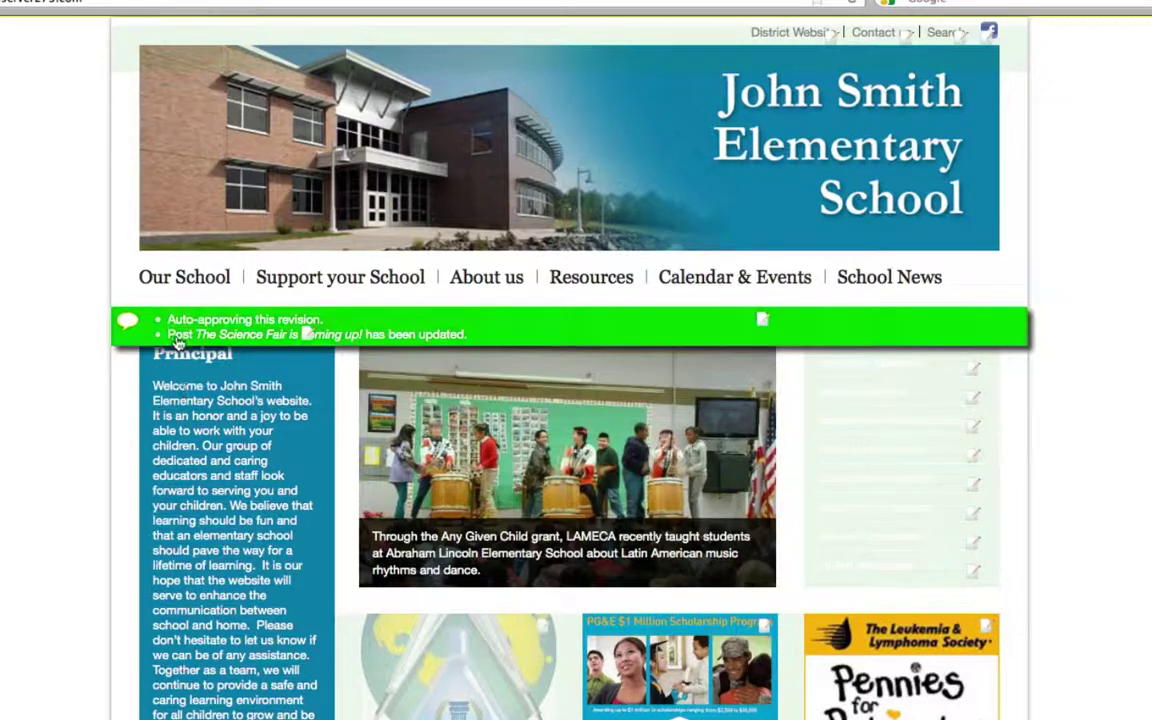
Step: Test the redirect by opening the science fair pod from the homepage, and return to the homepage
scroll(105, 507, down, 5)
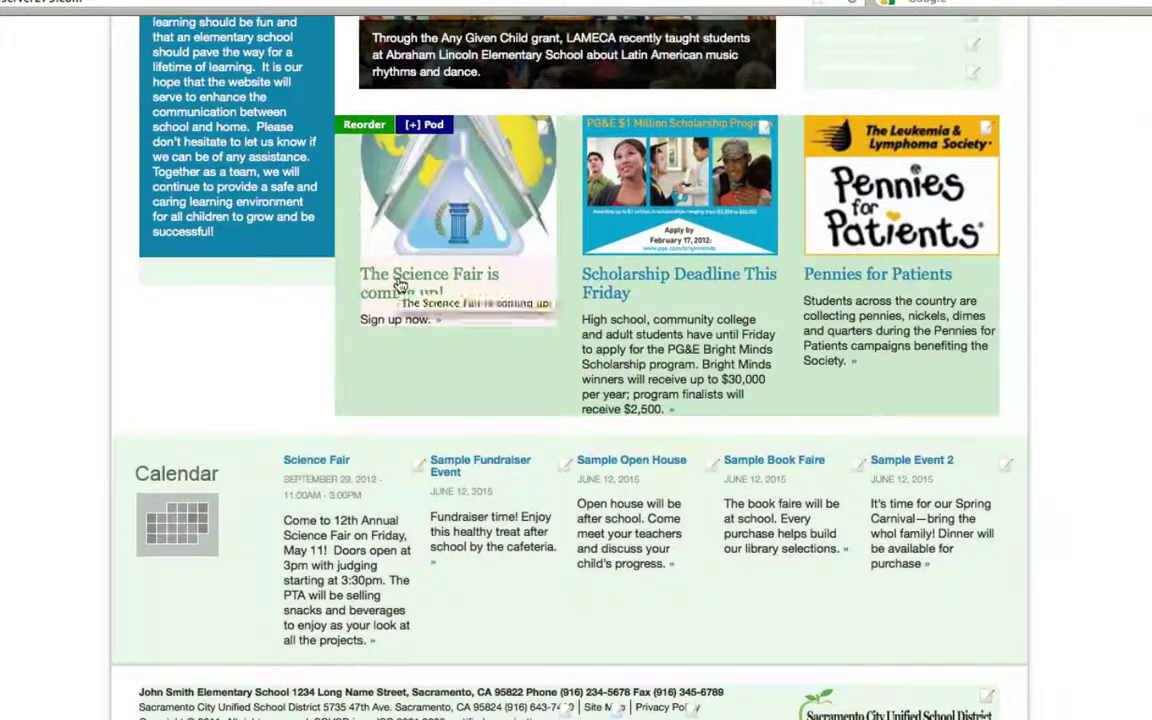
click(400, 287)
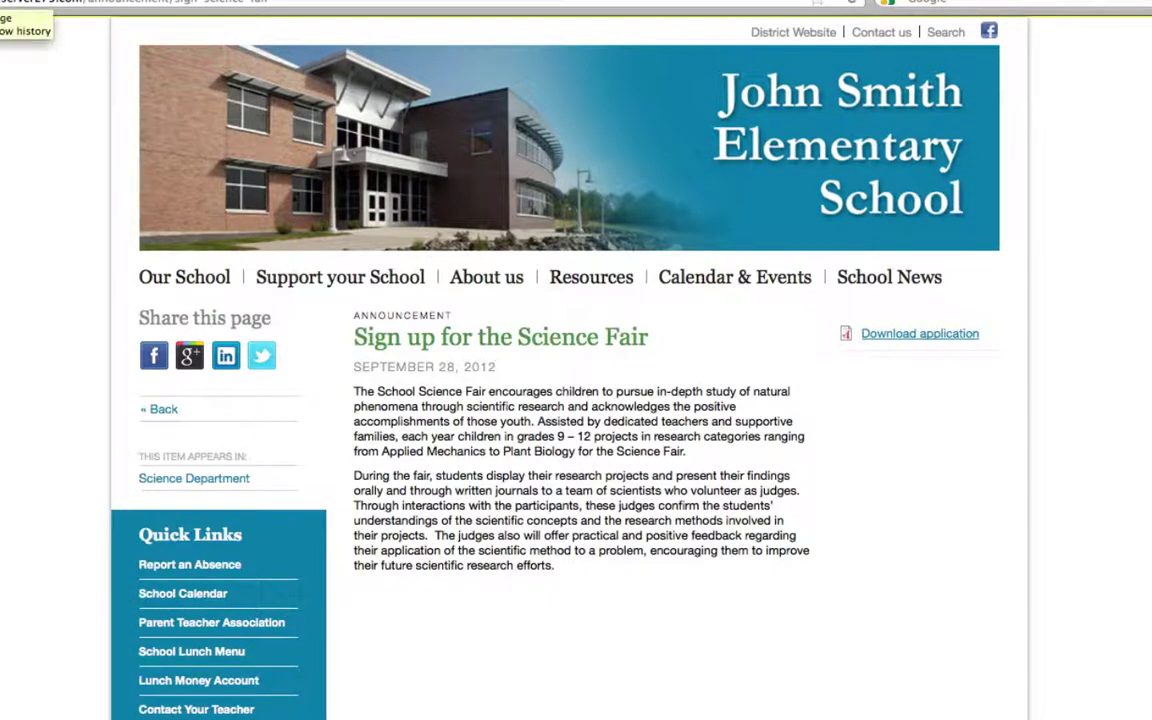
click(18, 3)
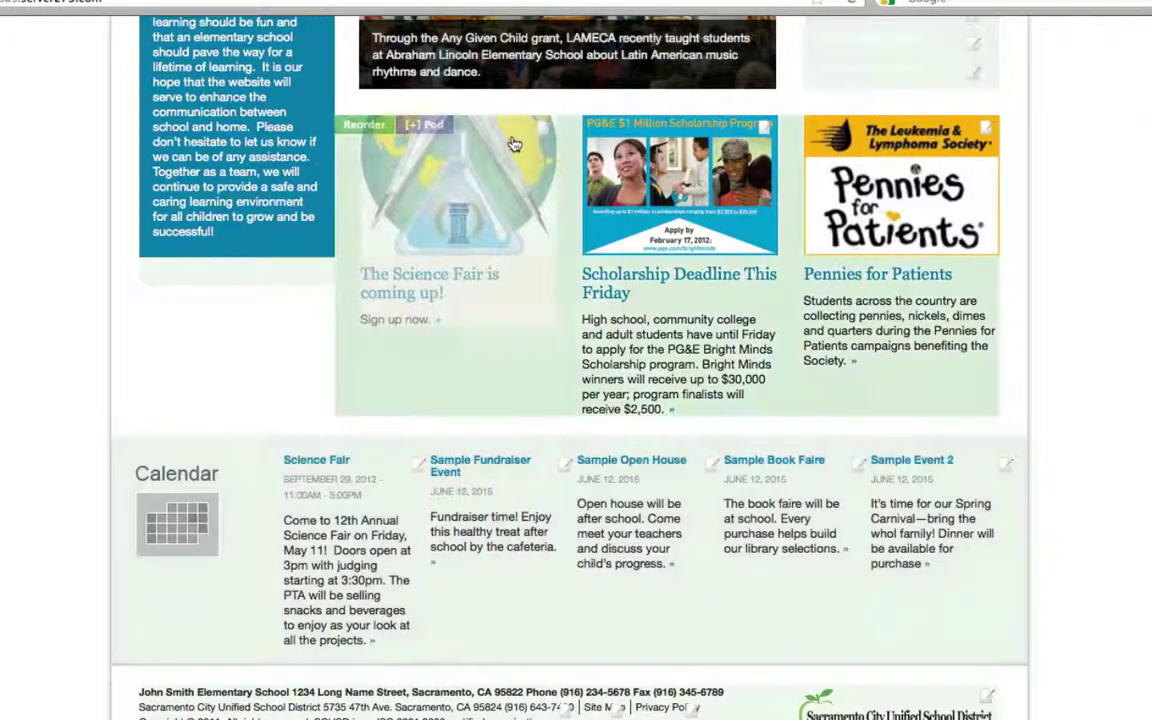
Step: Reopen the science fair pod for editing, mark it as Published in its publishing options, and save the post
mouse_move(544, 134)
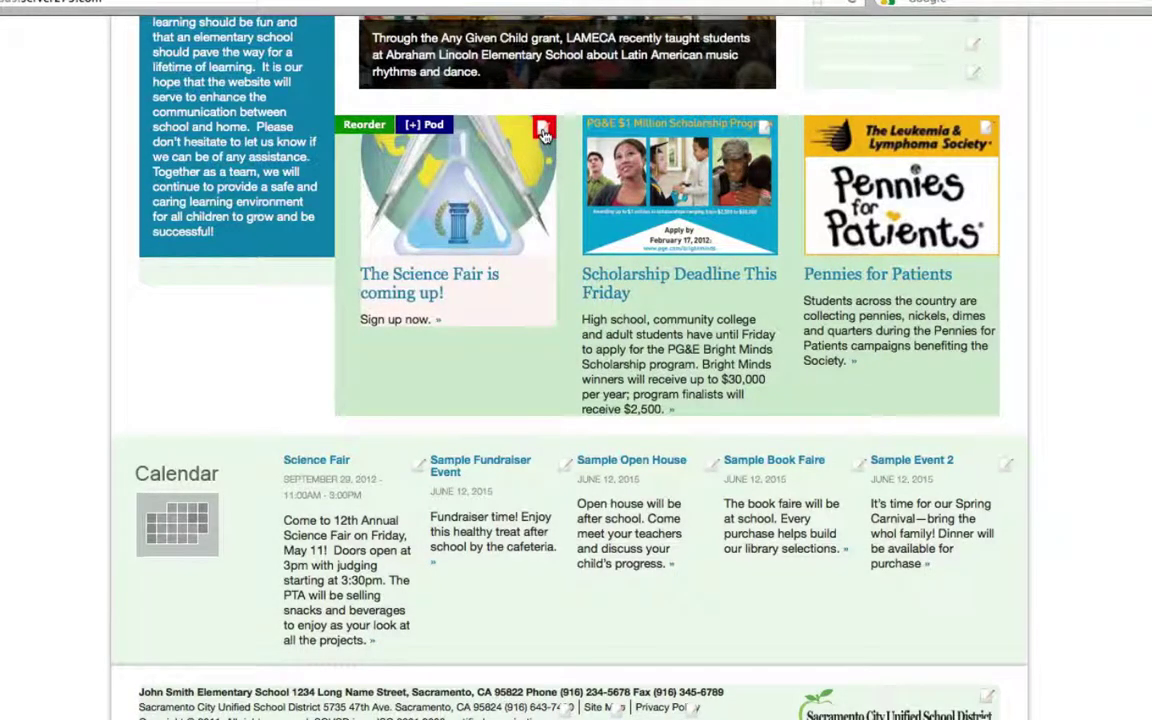
click(543, 131)
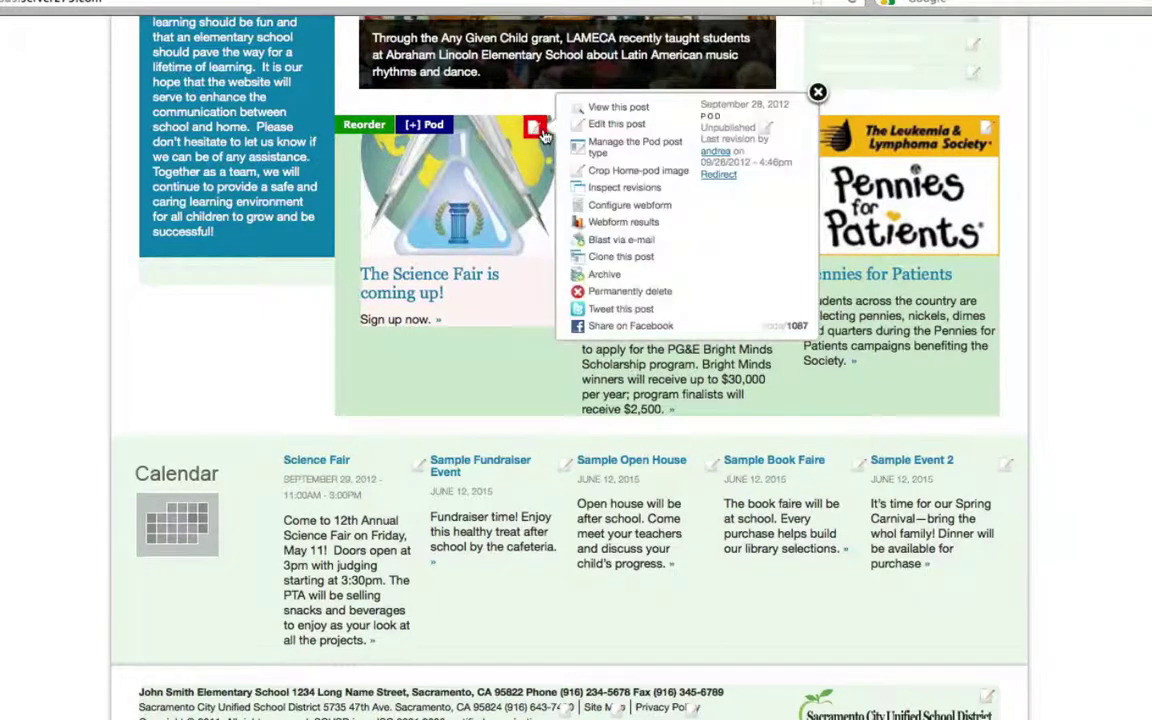
click(602, 133)
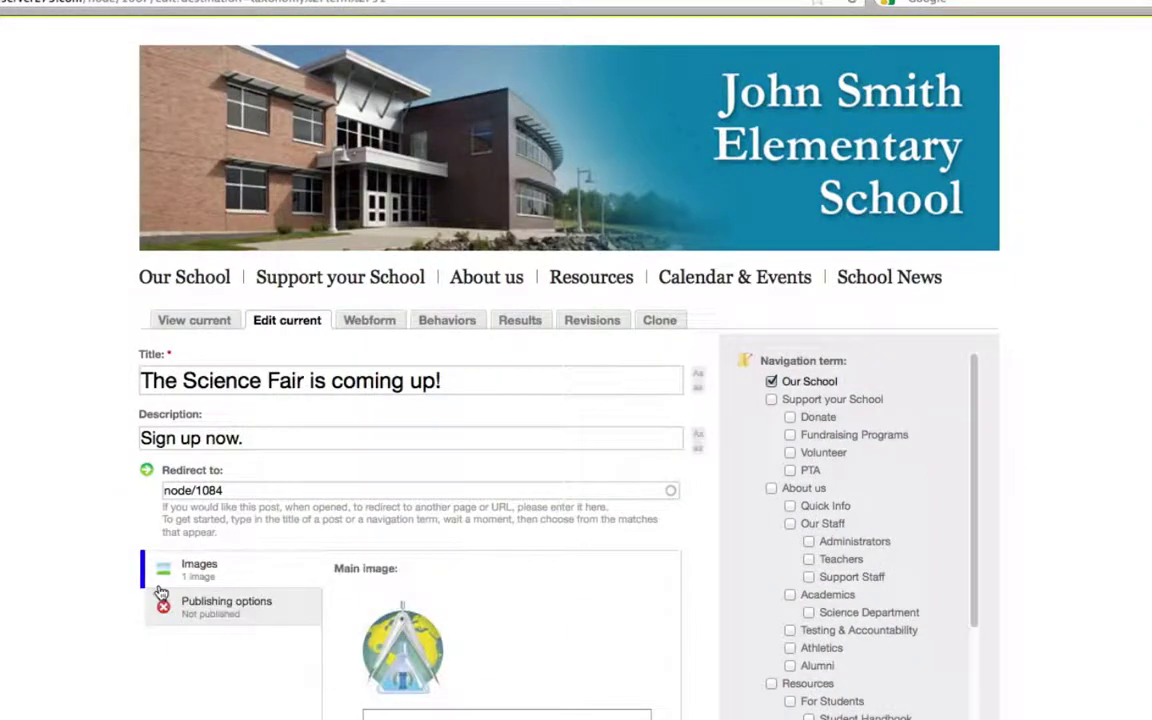
scroll(172, 643, down, 3)
click(172, 437)
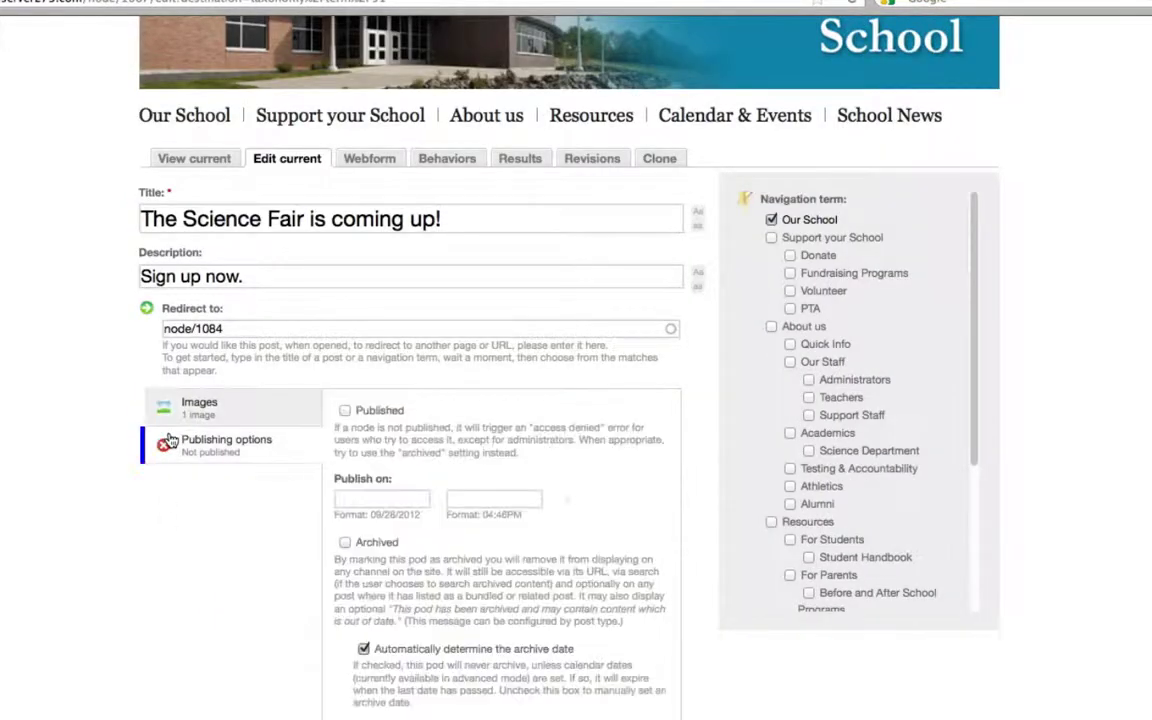
click(345, 411)
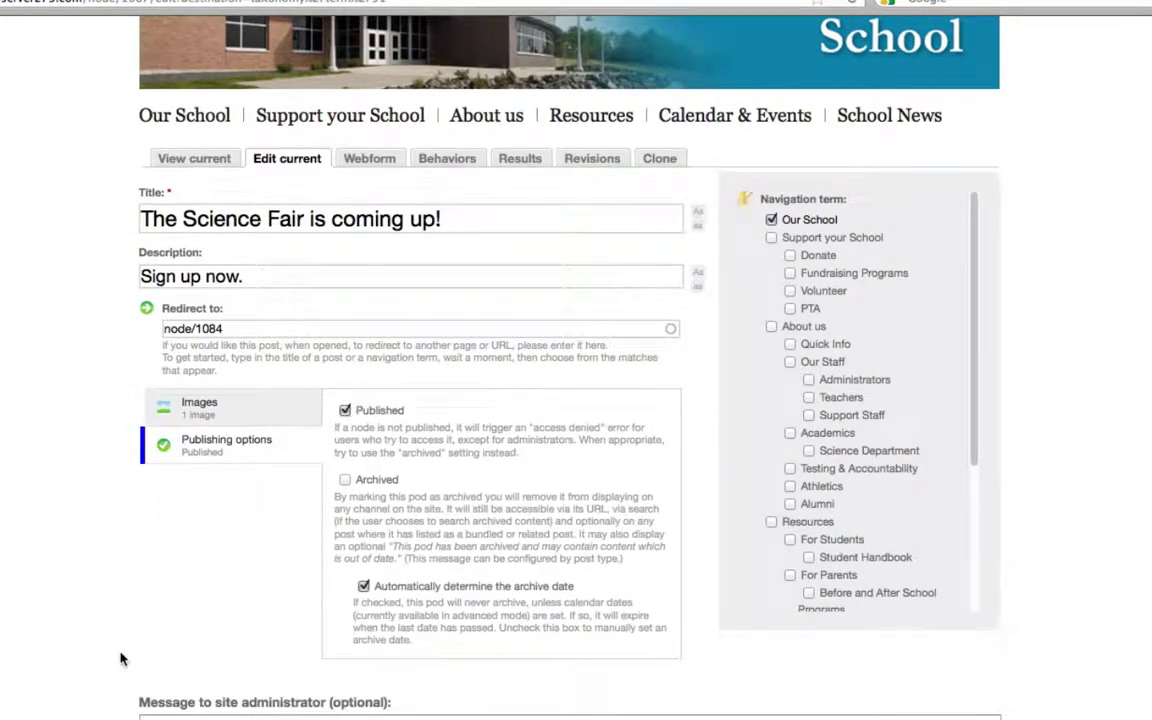
scroll(120, 655, down, 2)
key(Return)
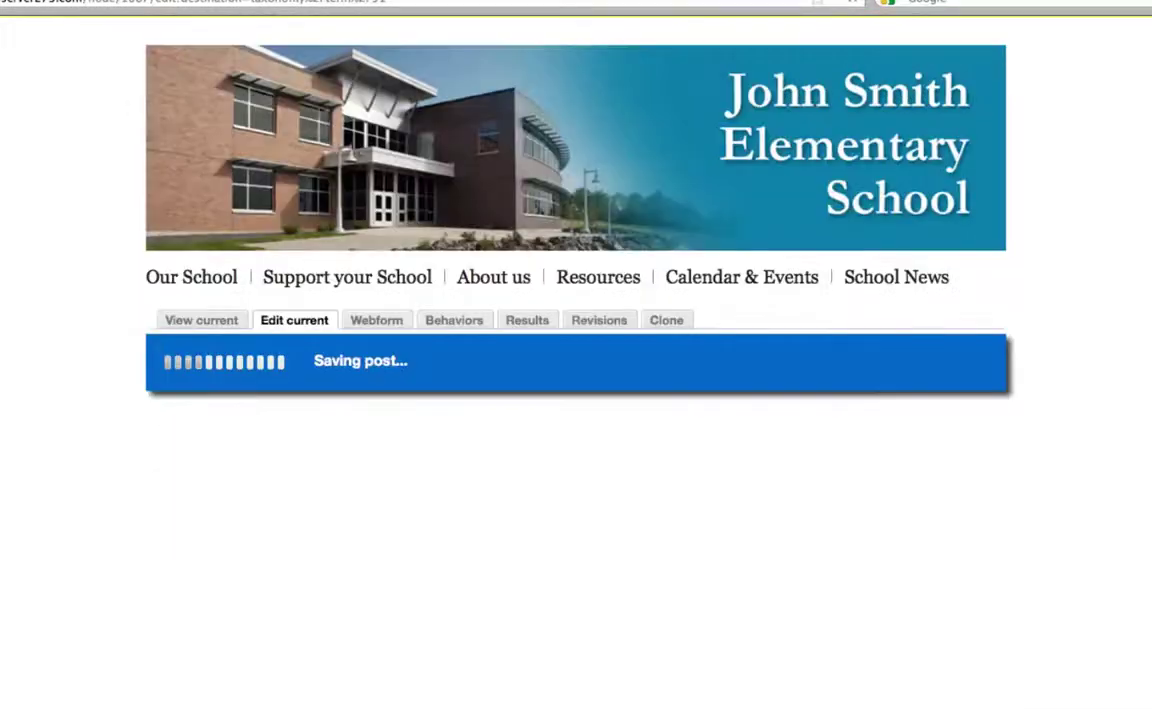